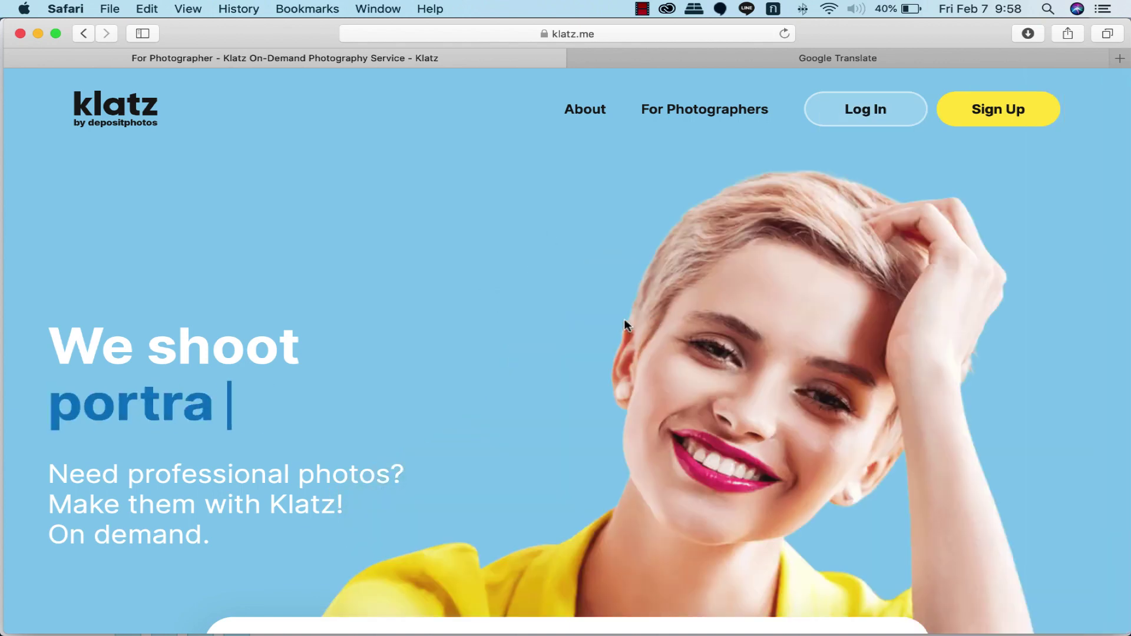
Step: Glance at the Google Translate page, then return to the Klatz homepage
scroll(639, 310, down, 5)
scroll(595, 312, down, 5)
scroll(597, 318, up, 5)
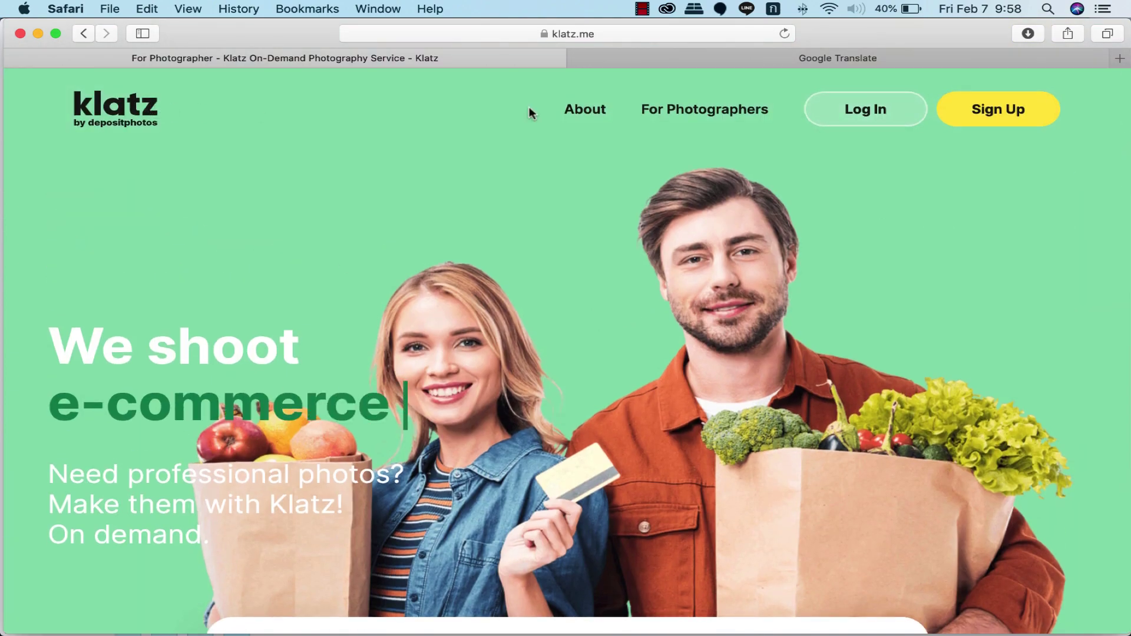
click(770, 59)
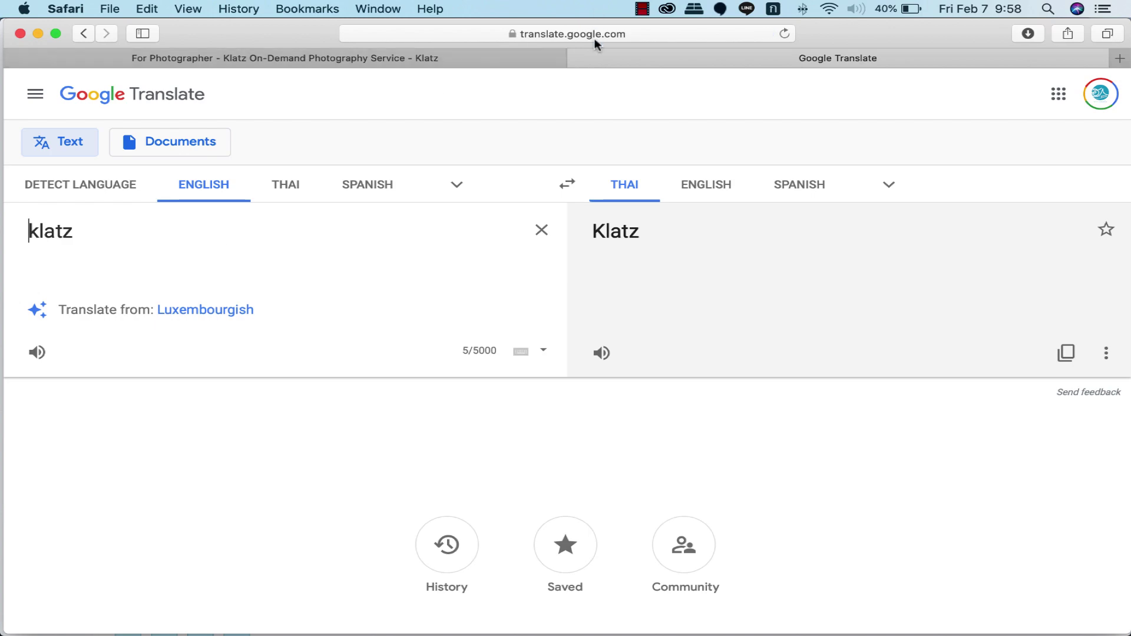
click(505, 60)
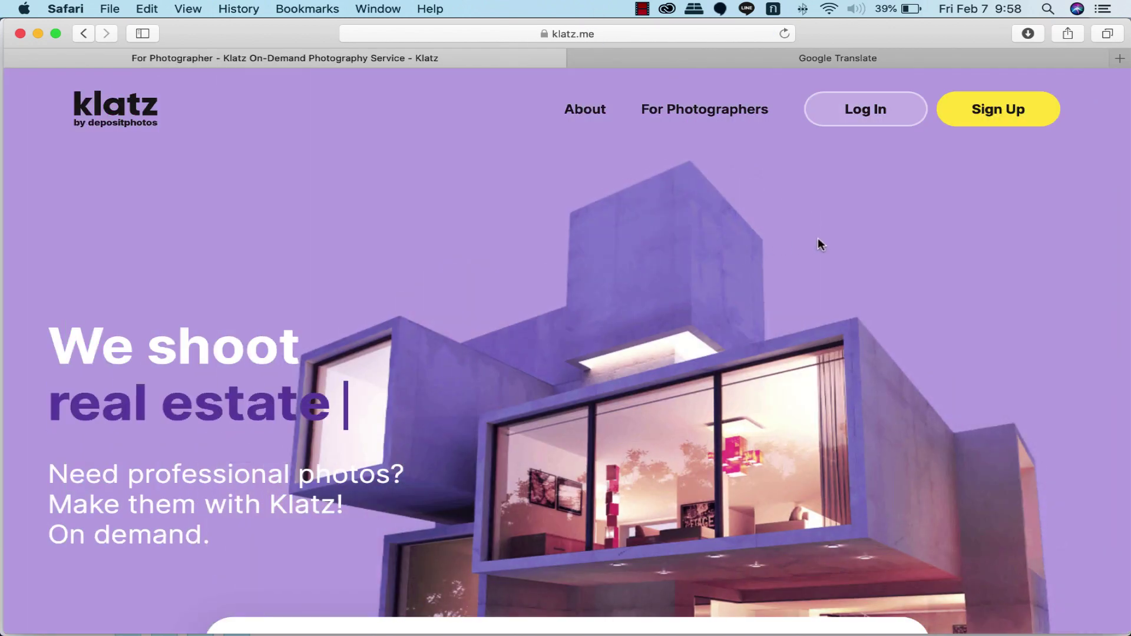
Step: Scroll down the Klatz homepage to the How It Works section
scroll(596, 253, down, 5)
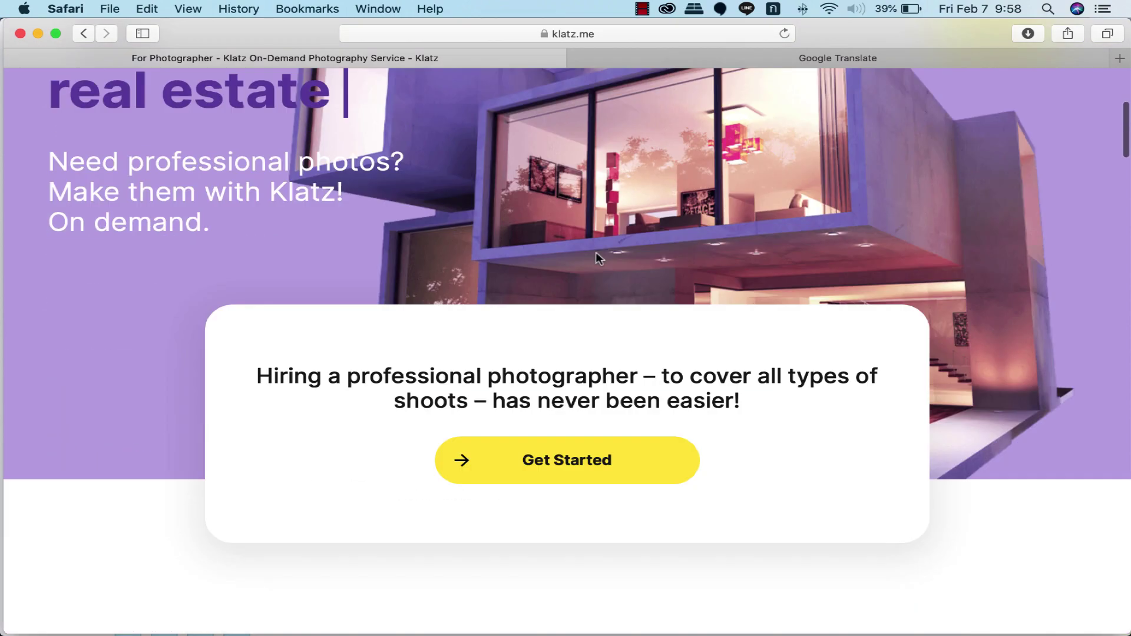
scroll(596, 252, up, 5)
scroll(596, 258, up, 1)
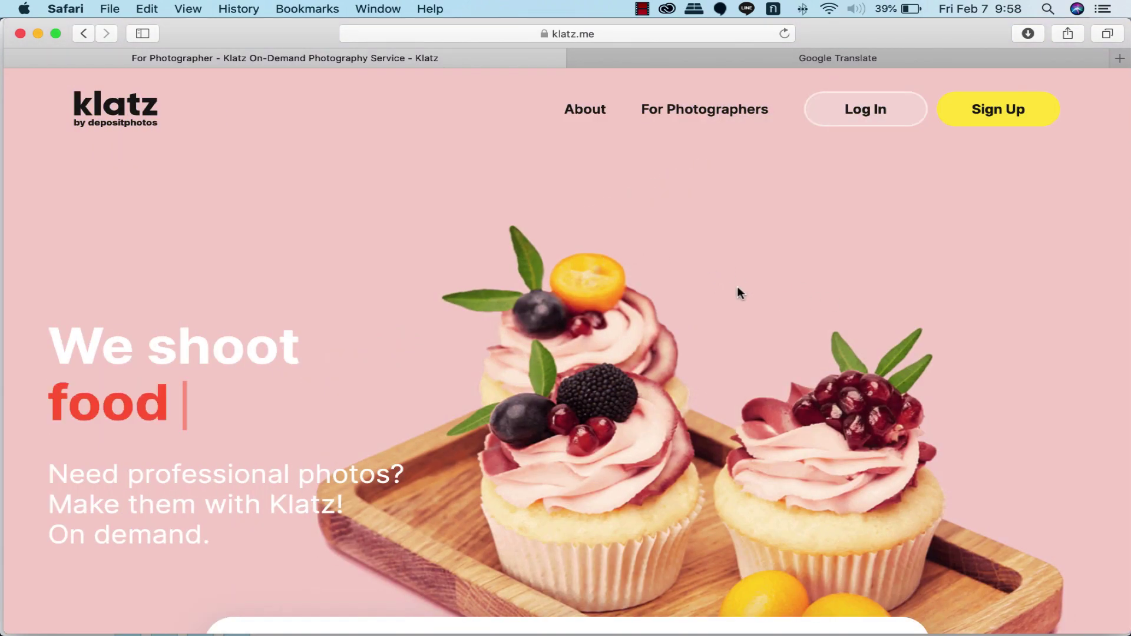
scroll(737, 287, down, 3)
scroll(737, 287, down, 2)
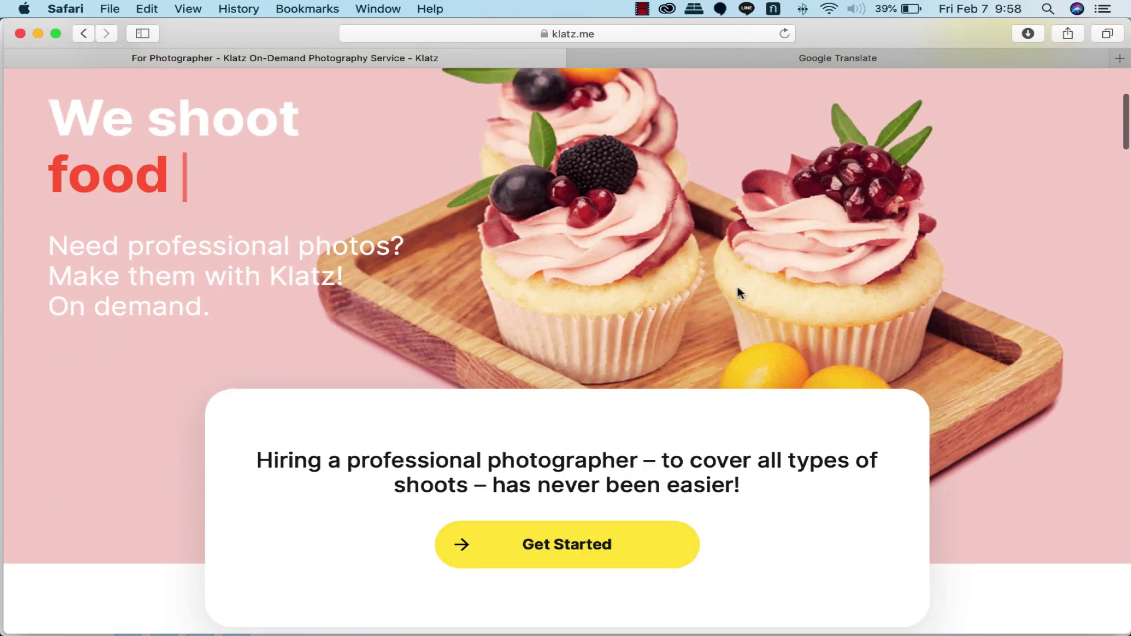
scroll(737, 287, down, 5)
scroll(737, 287, down, 3)
scroll(737, 285, up, 15)
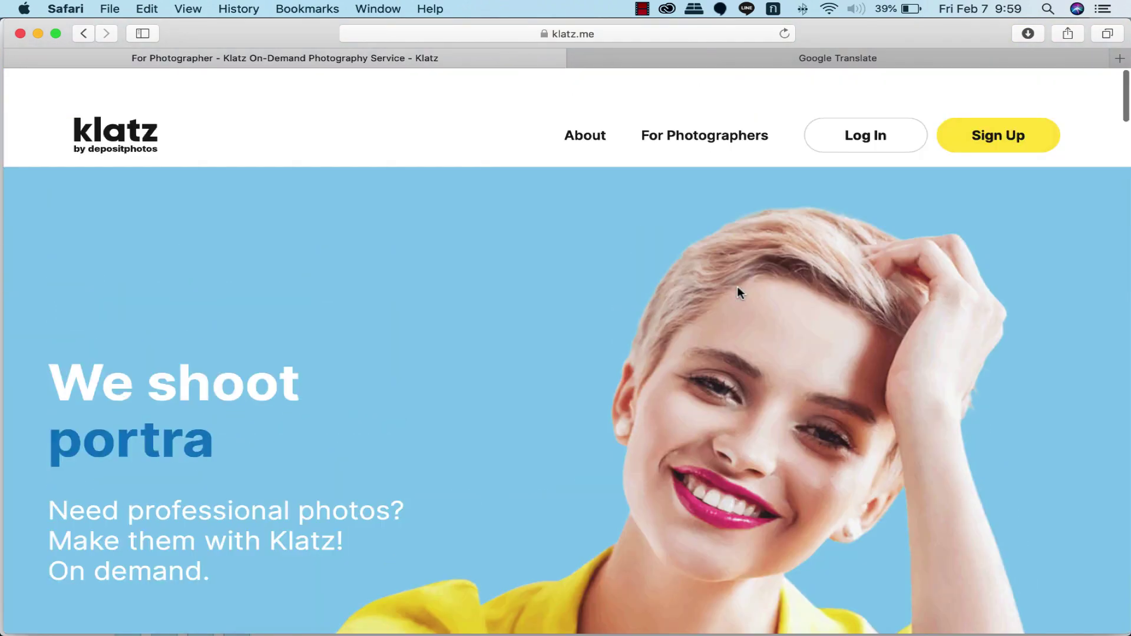
scroll(489, 370, down, 2)
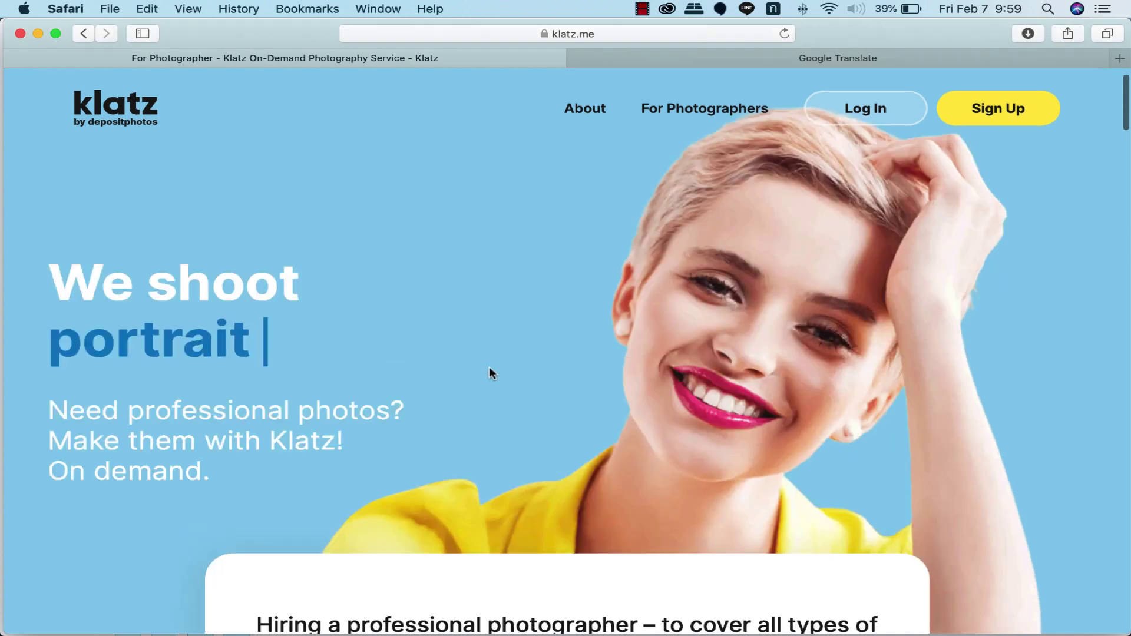
scroll(489, 370, down, 2)
scroll(277, 378, down, 4)
scroll(277, 379, down, 4)
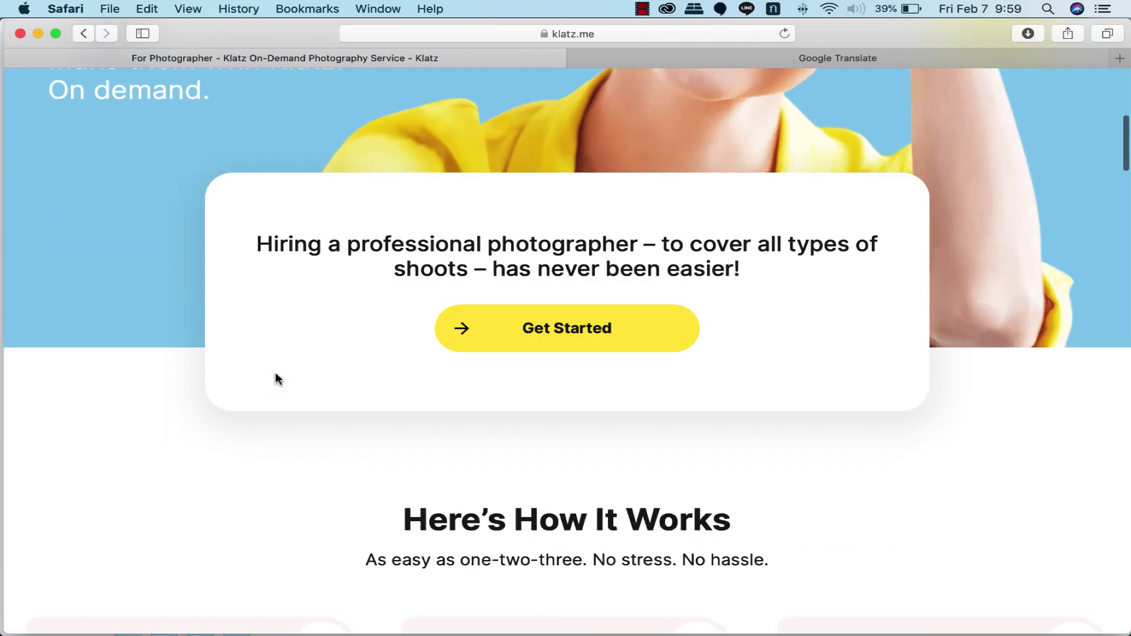
scroll(277, 378, down, 3)
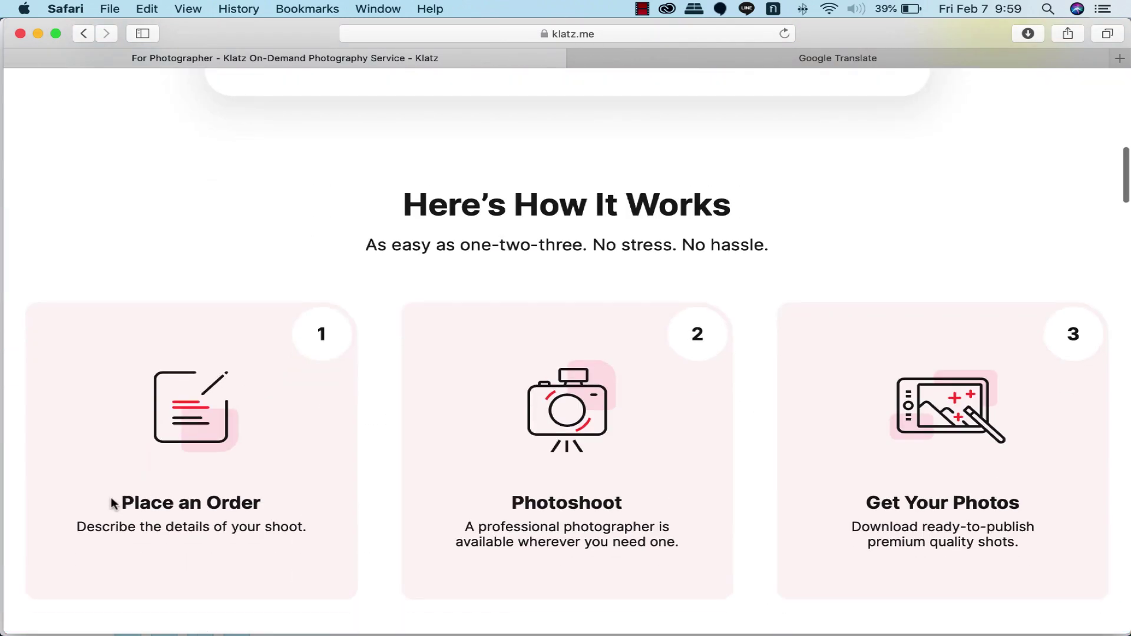
Step: Highlight the Place an Order, Photoshoot and Get Your Photos headings while reading them
drag(152, 501, 283, 503)
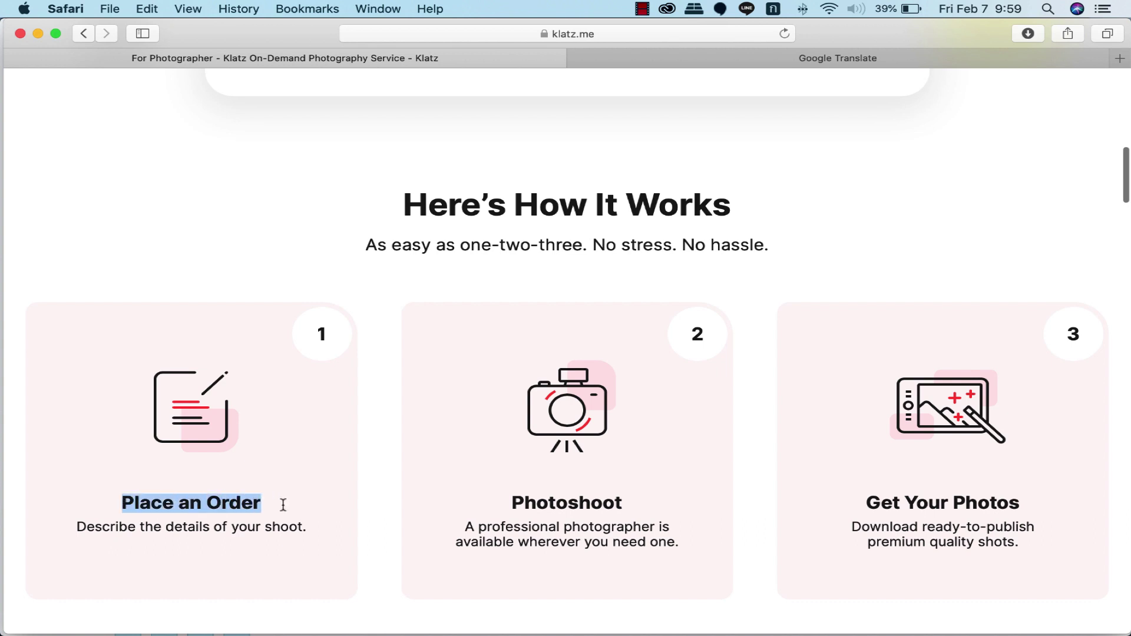
click(286, 526)
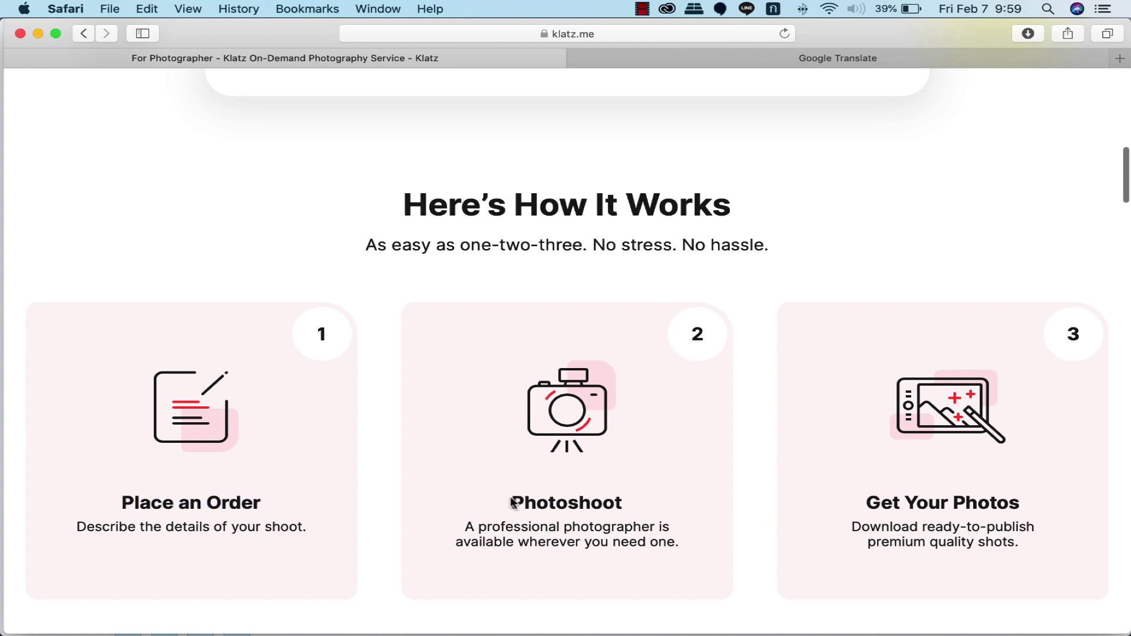
drag(512, 501, 652, 509)
click(568, 537)
drag(501, 522, 641, 527)
click(902, 525)
drag(868, 497, 1046, 508)
scroll(985, 523, up, 1)
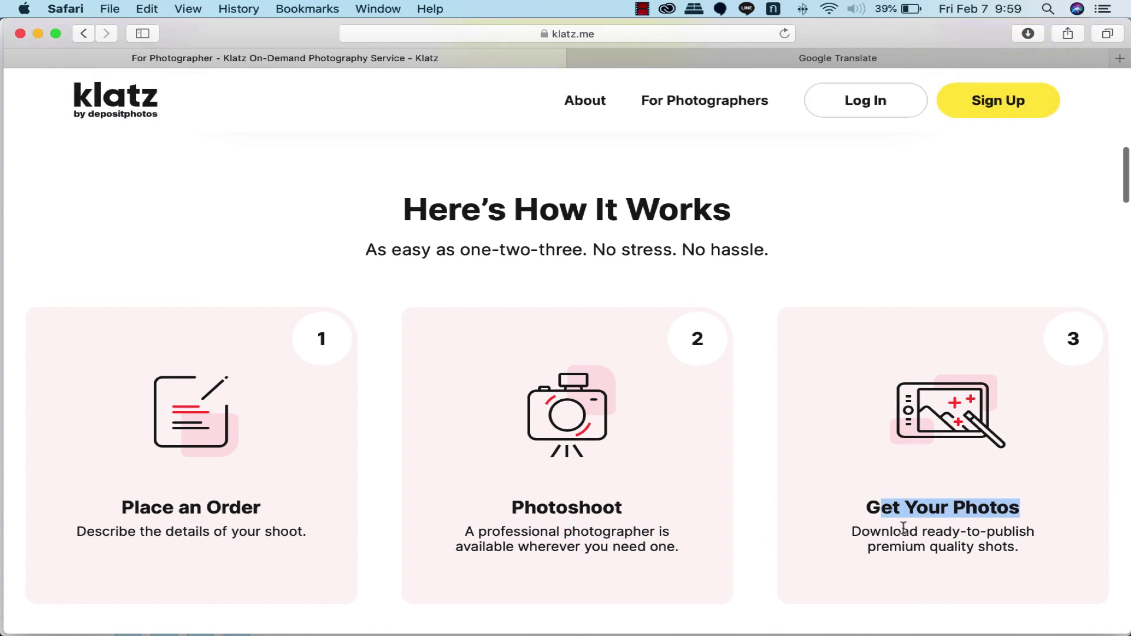
click(928, 549)
Step: Browse the Our Portfolio Food, Portrait and E-commerce sample photos
scroll(928, 548, down, 5)
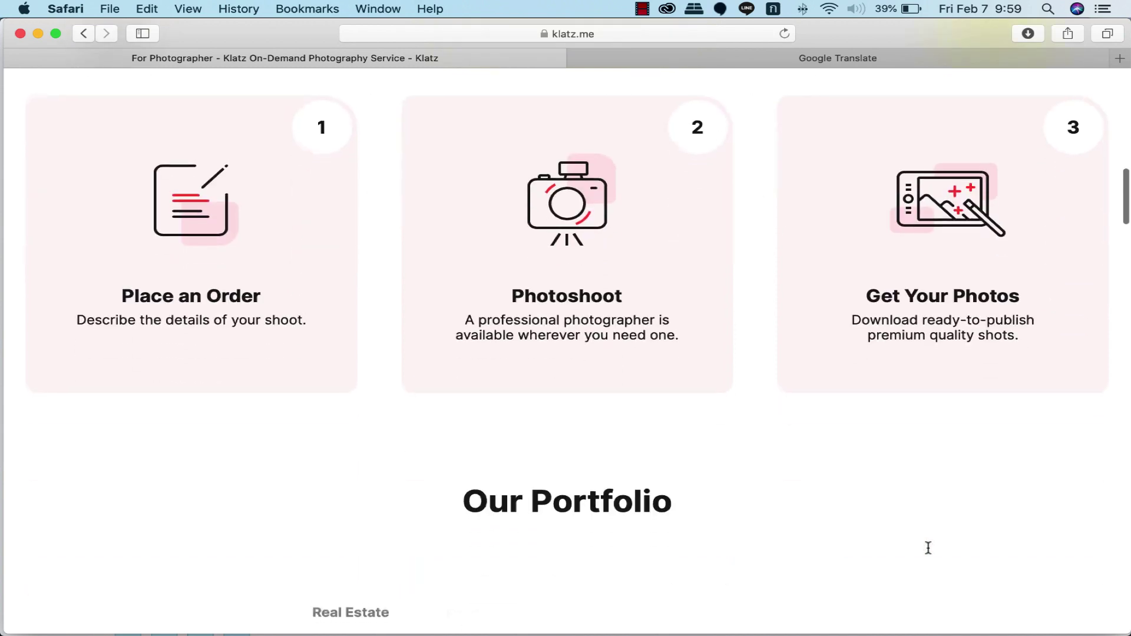
scroll(893, 406, down, 3)
scroll(891, 424, down, 2)
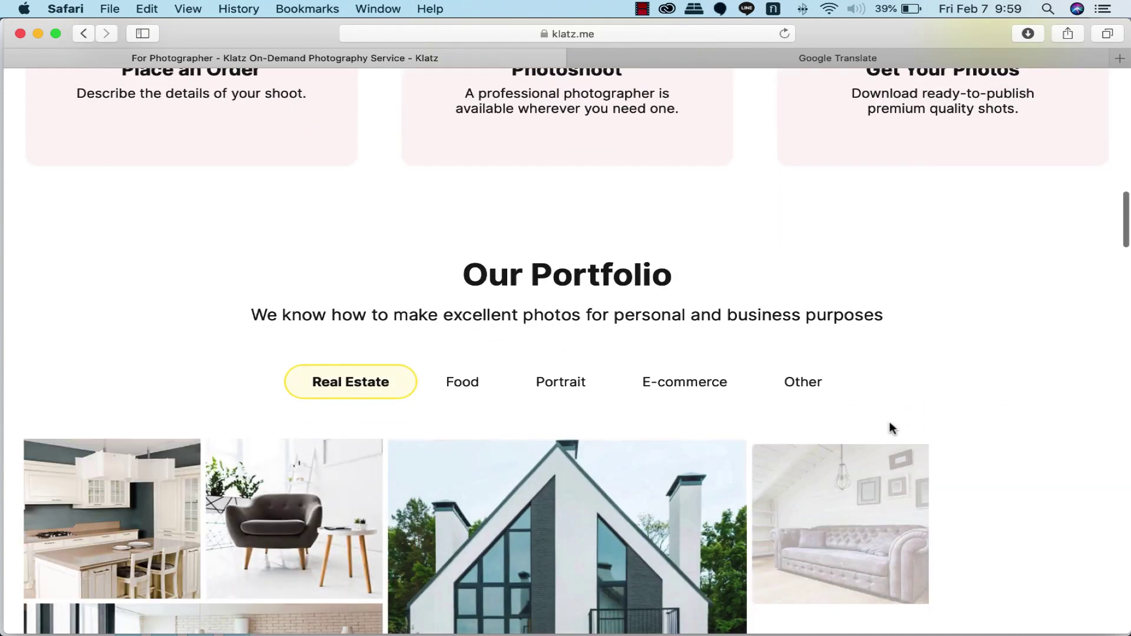
scroll(890, 425, down, 2)
scroll(504, 427, down, 6)
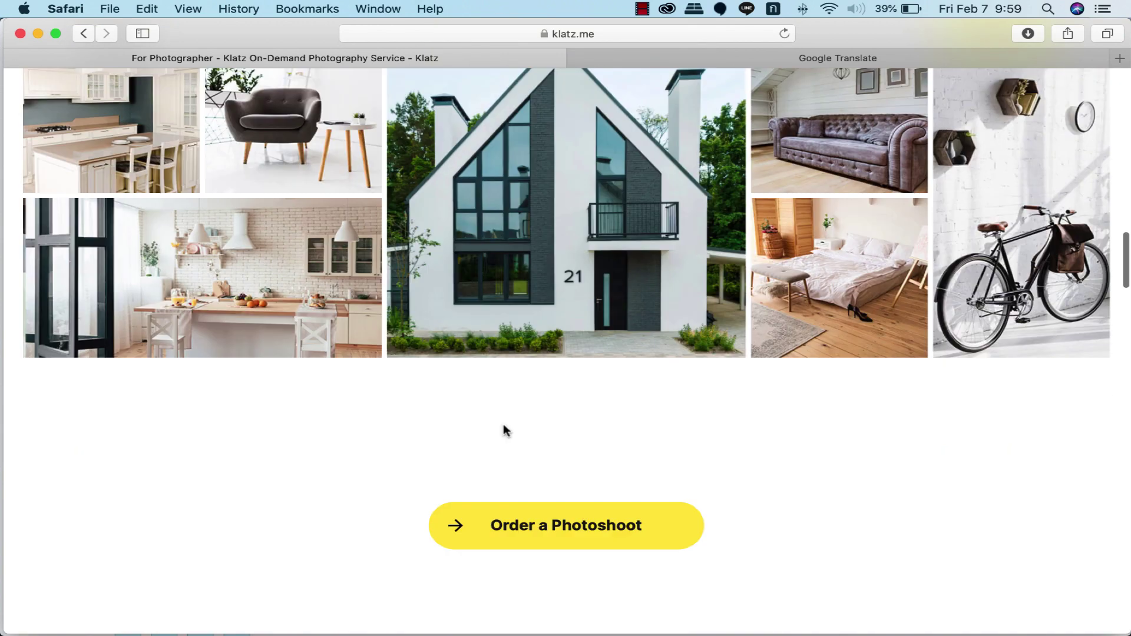
scroll(502, 429, up, 5)
click(451, 255)
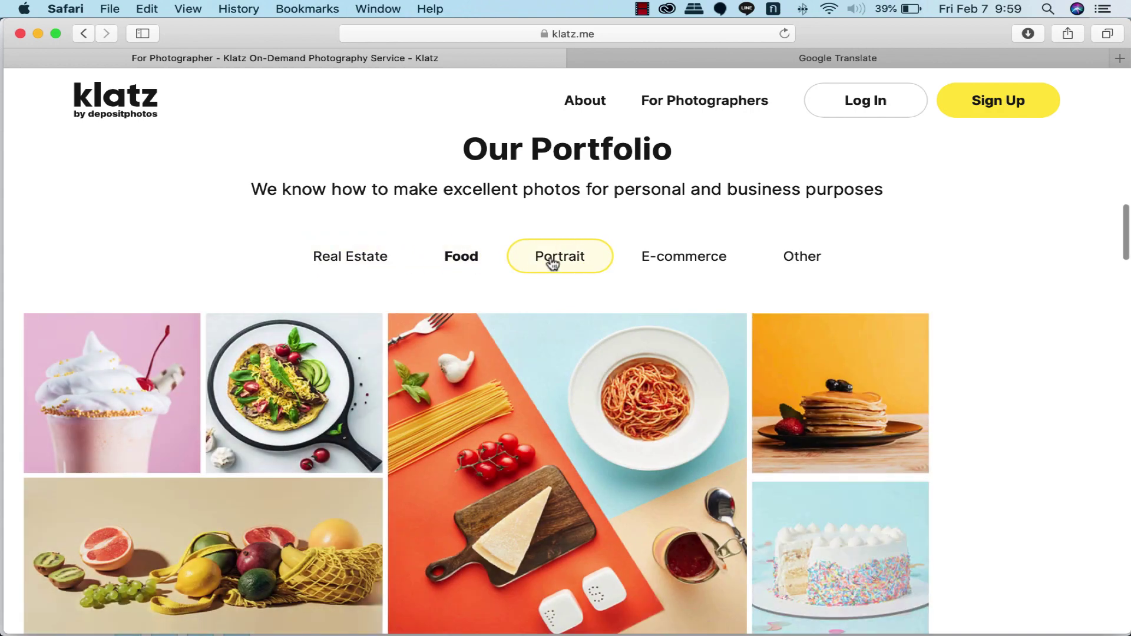
click(552, 260)
click(646, 259)
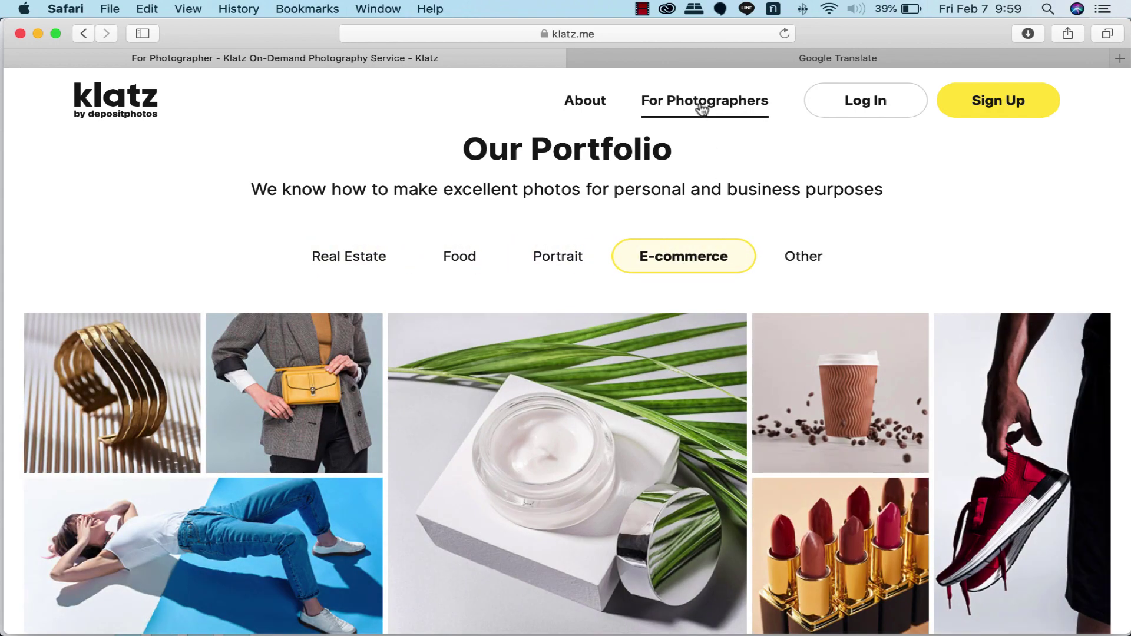
Step: Read down the For Photographer page, highlighting the Accept an Order and Do a Photoshoot steps
scroll(702, 107, up, 1)
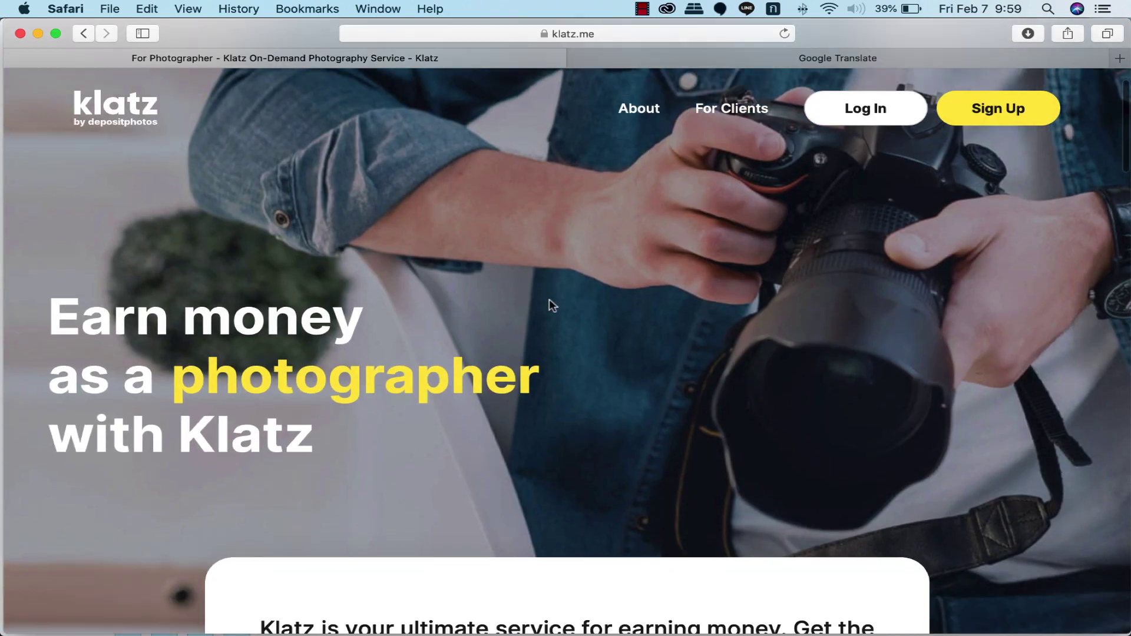
scroll(549, 299, down, 2)
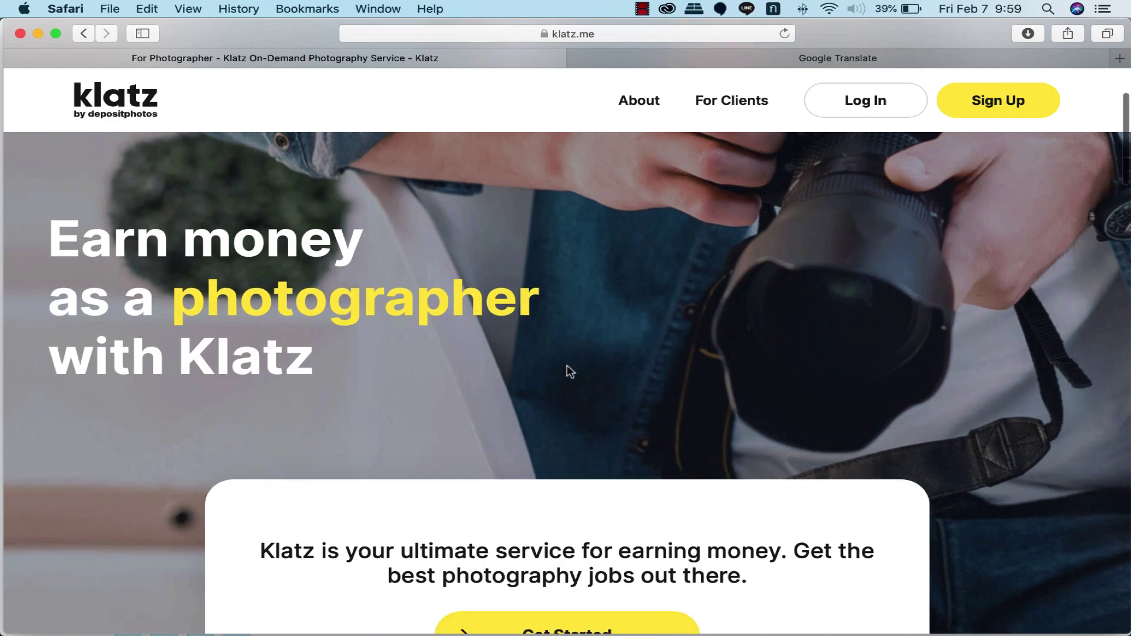
scroll(569, 370, down, 2)
scroll(429, 363, down, 2)
scroll(429, 363, down, 2)
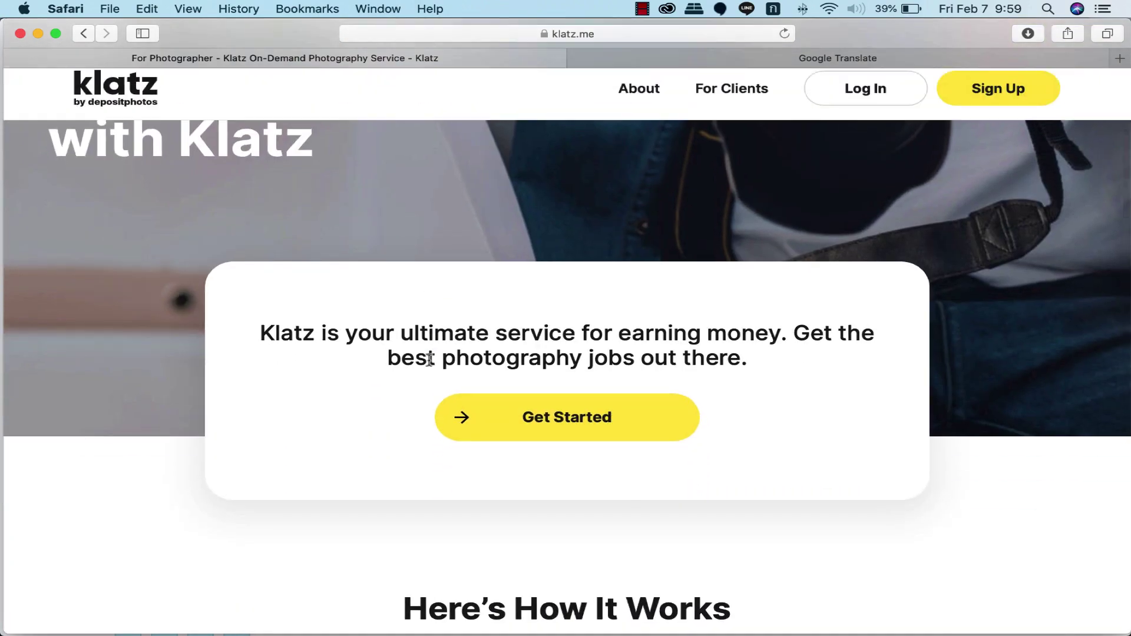
scroll(429, 363, down, 1)
scroll(429, 363, down, 3)
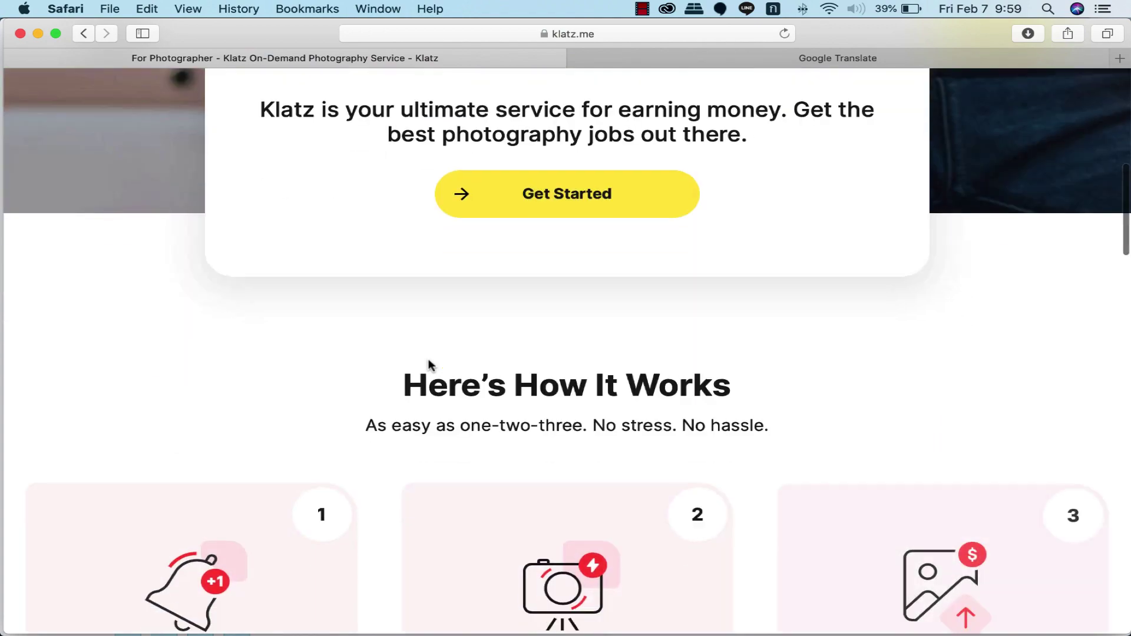
scroll(429, 363, down, 1)
scroll(430, 366, up, 3)
scroll(431, 365, down, 2)
scroll(431, 365, down, 2)
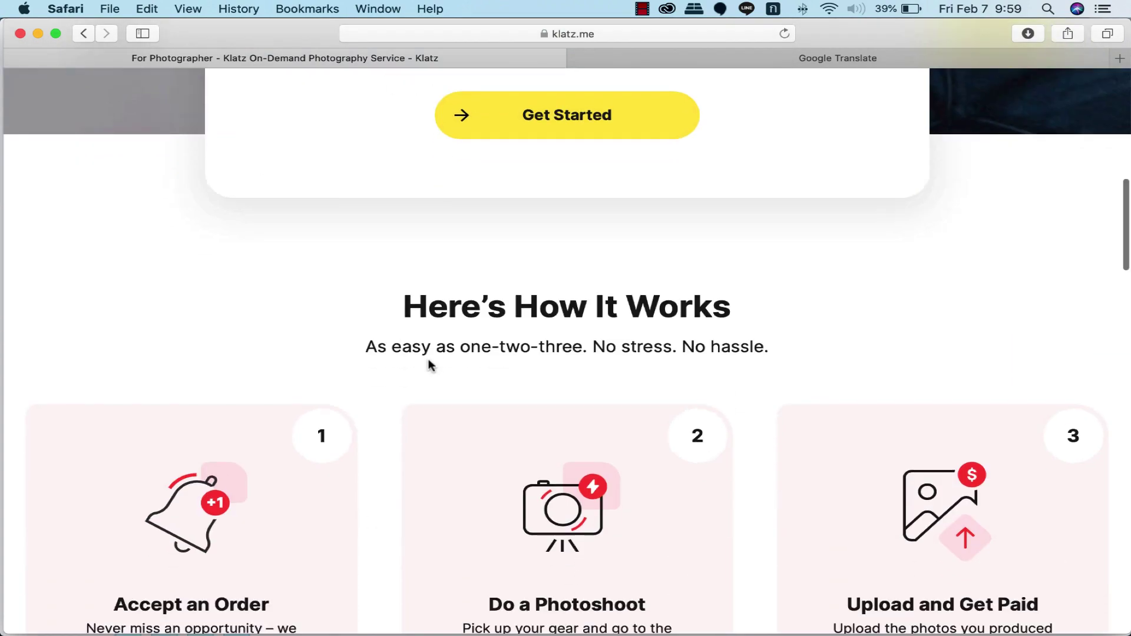
scroll(452, 387, down, 4)
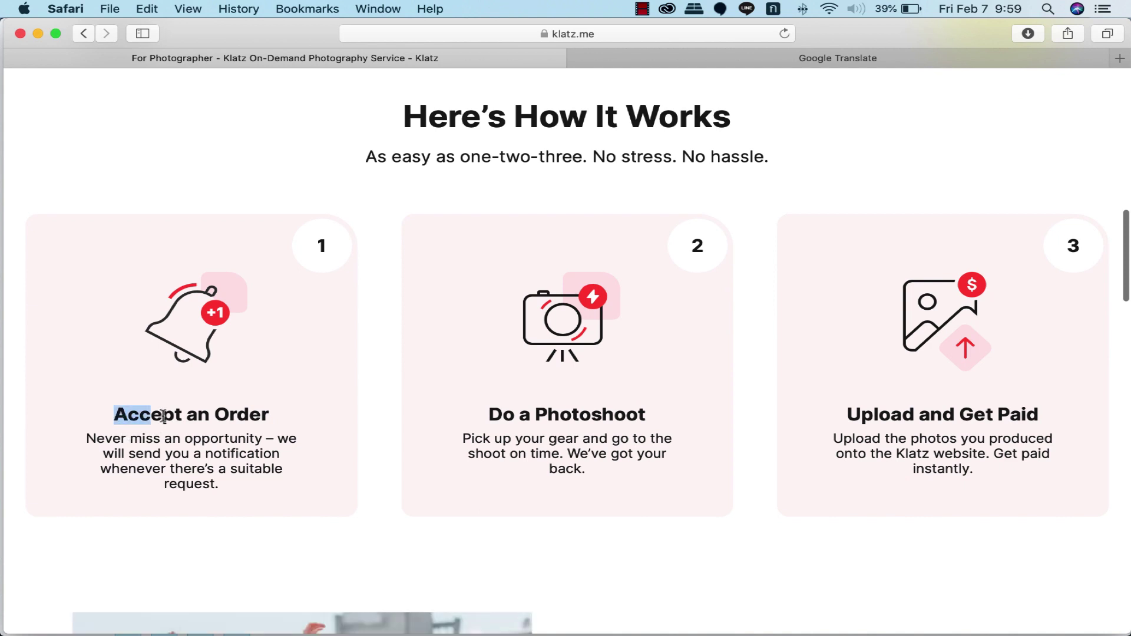
drag(163, 416, 252, 427)
click(213, 454)
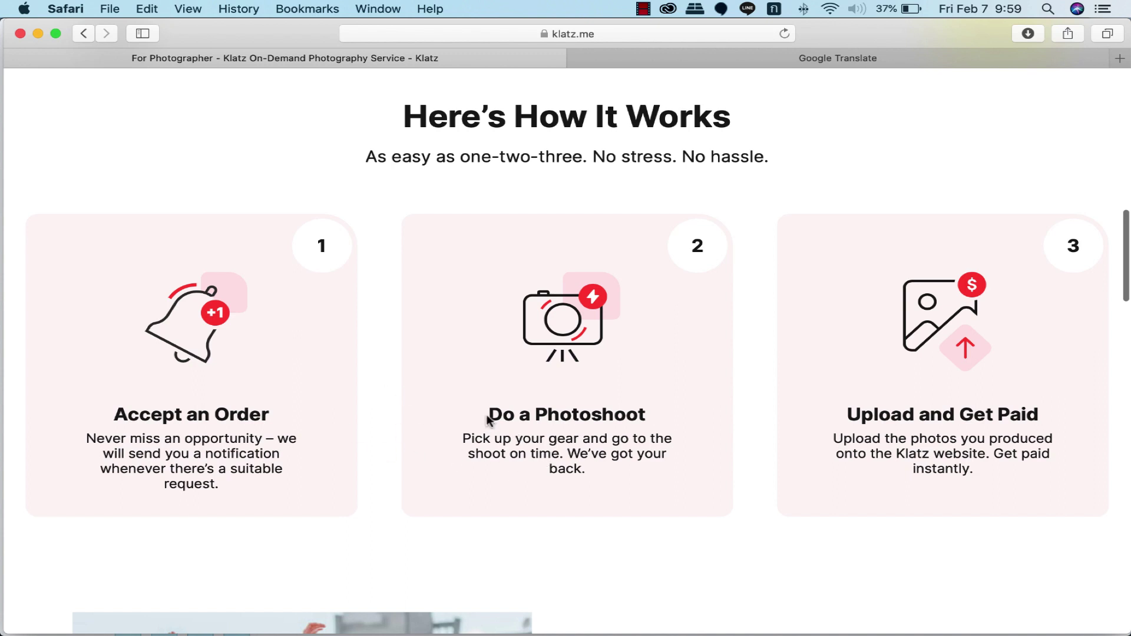
mouse_move(487, 420)
mouse_down()
mouse_move(638, 434)
mouse_move(662, 464)
mouse_up()
click(675, 480)
Step: Read further, highlighting the Start small – go big heading and the earnings text
scroll(899, 434, down, 2)
scroll(712, 370, down, 3)
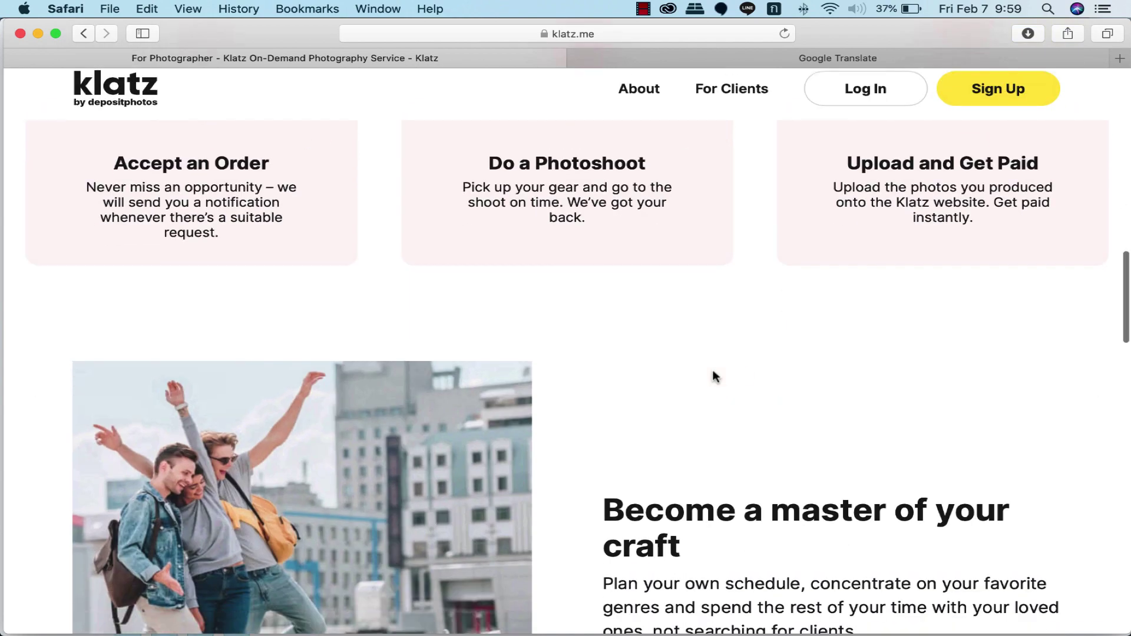
scroll(713, 369, down, 2)
scroll(712, 369, down, 3)
scroll(713, 370, down, 3)
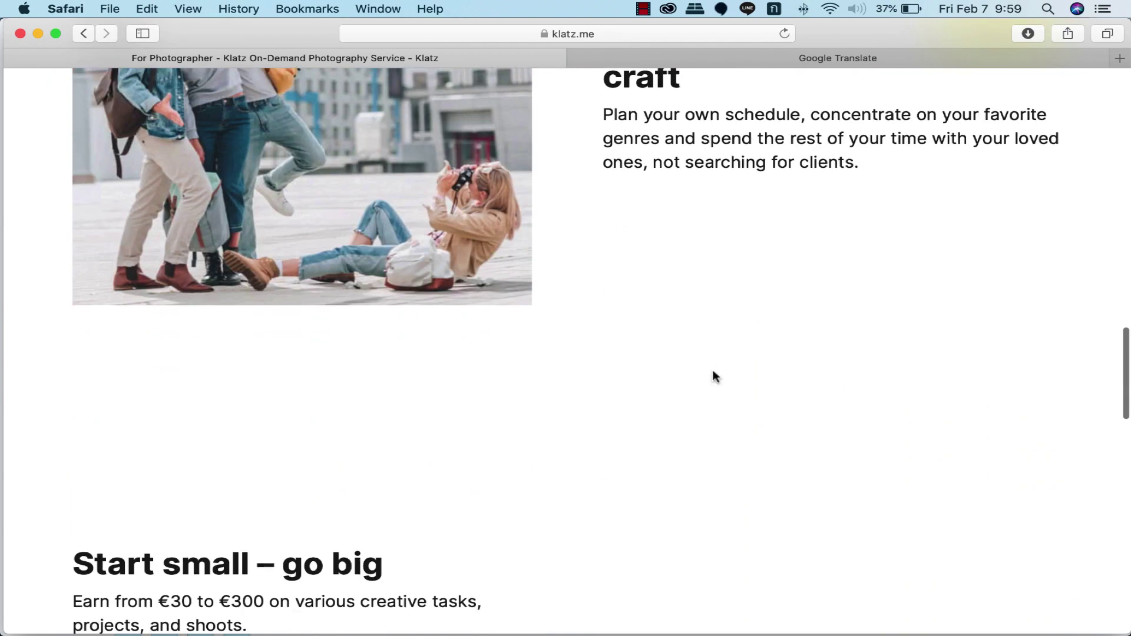
scroll(713, 369, down, 2)
scroll(712, 370, up, 2)
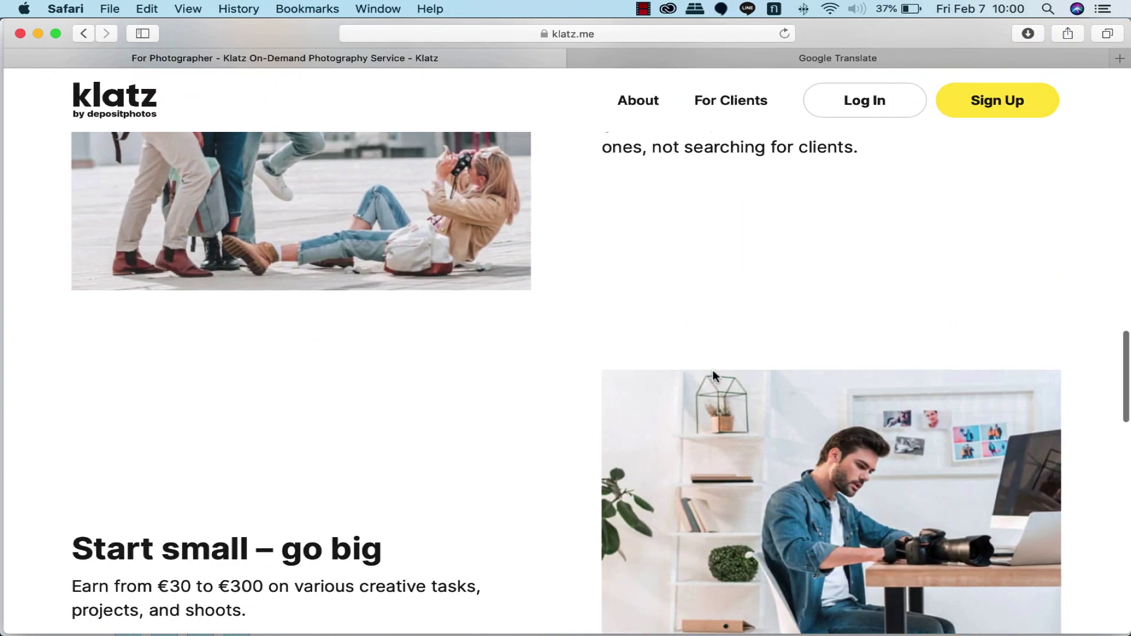
scroll(712, 369, up, 3)
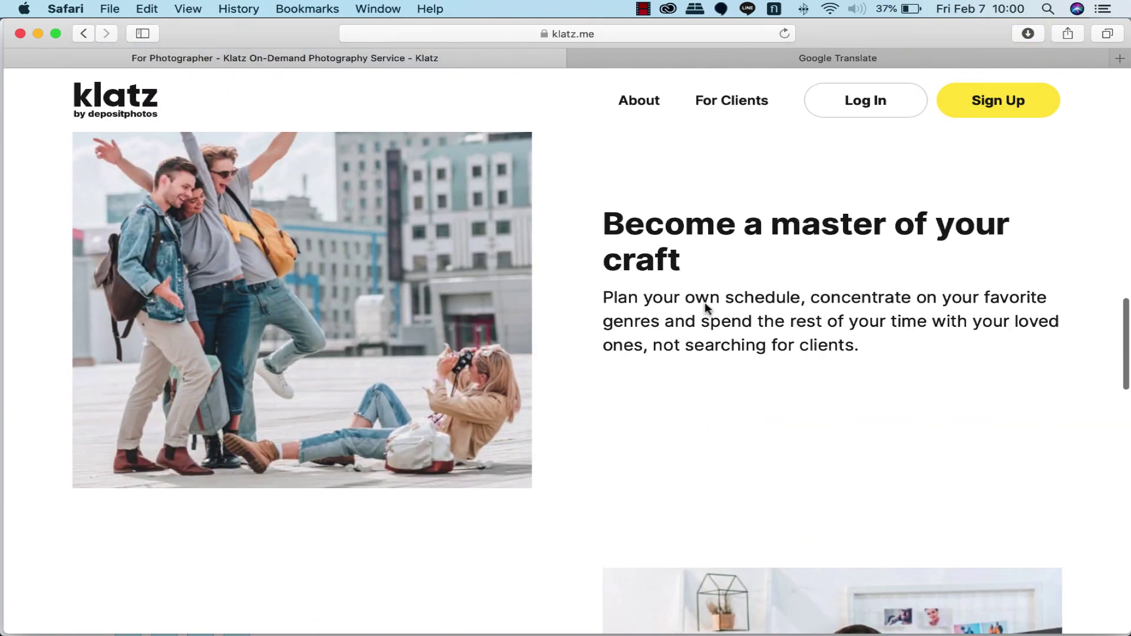
scroll(531, 439, down, 5)
scroll(531, 443, down, 1)
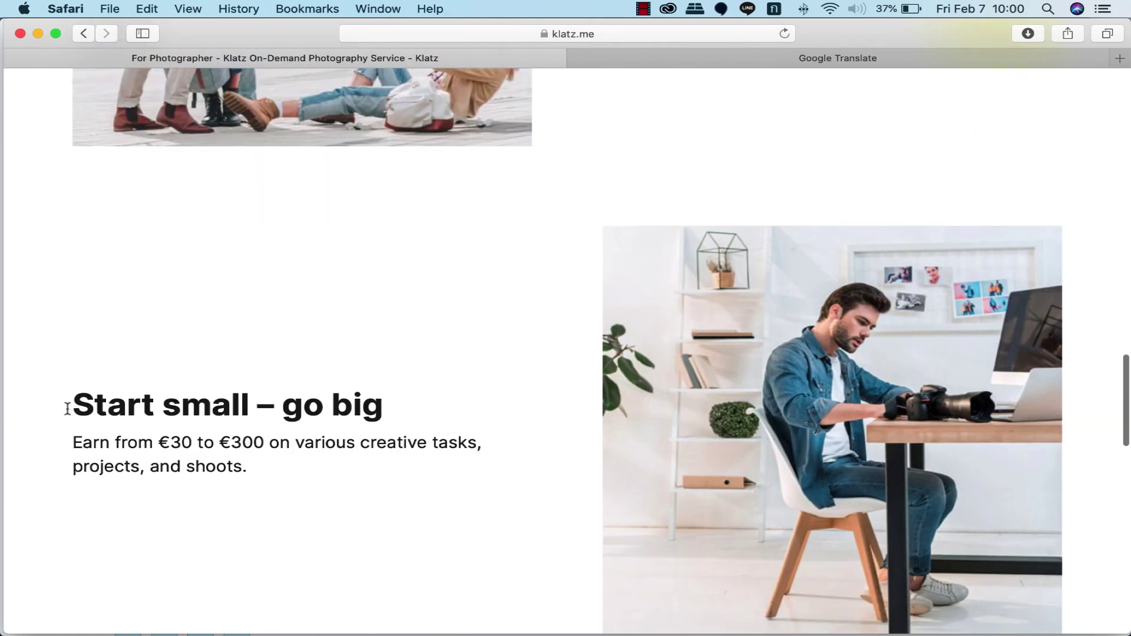
drag(67, 409, 370, 411)
click(449, 418)
scroll(182, 430, up, 3)
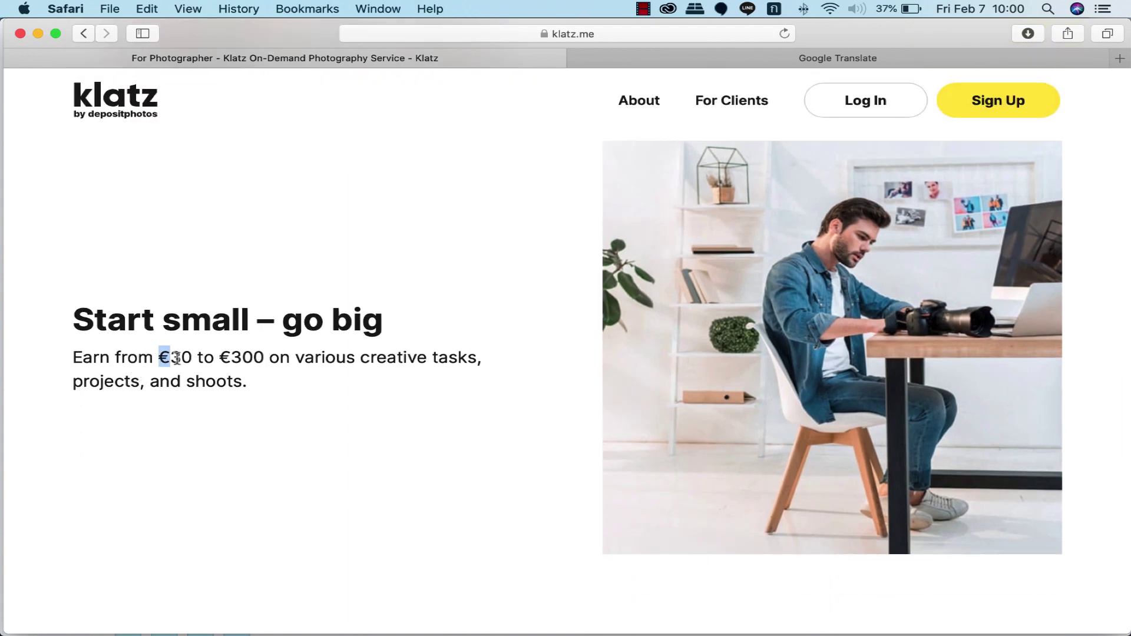
drag(176, 359, 292, 359)
click(391, 384)
Step: Finish reading the page and open the photographer Sign Up form from the header
scroll(389, 425, down, 3)
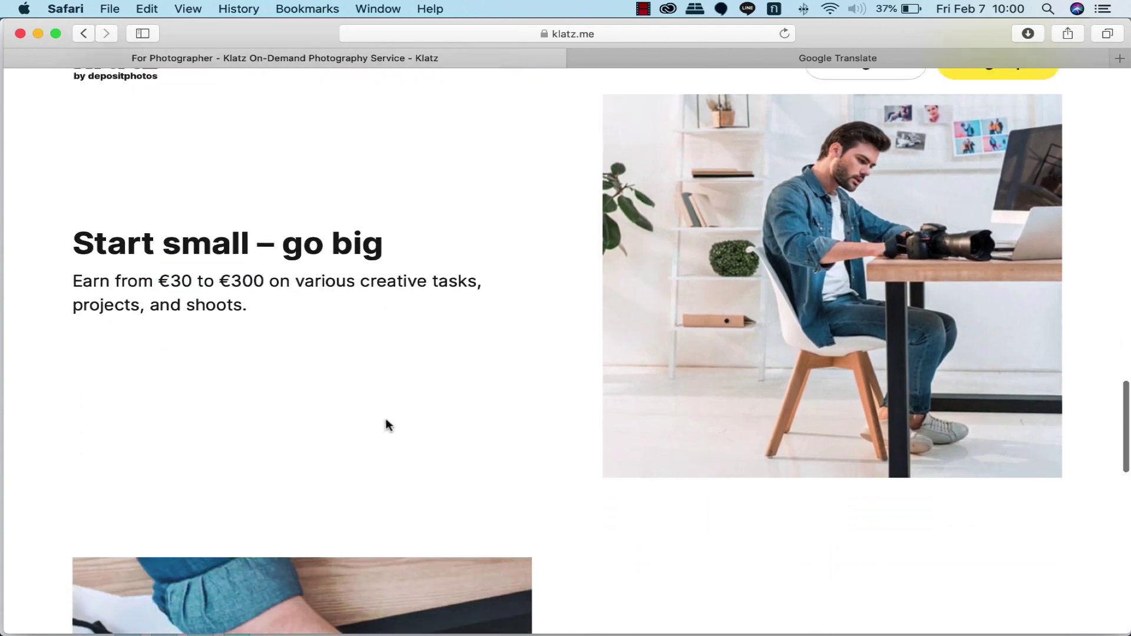
scroll(387, 425, down, 5)
scroll(387, 422, down, 2)
scroll(386, 419, down, 2)
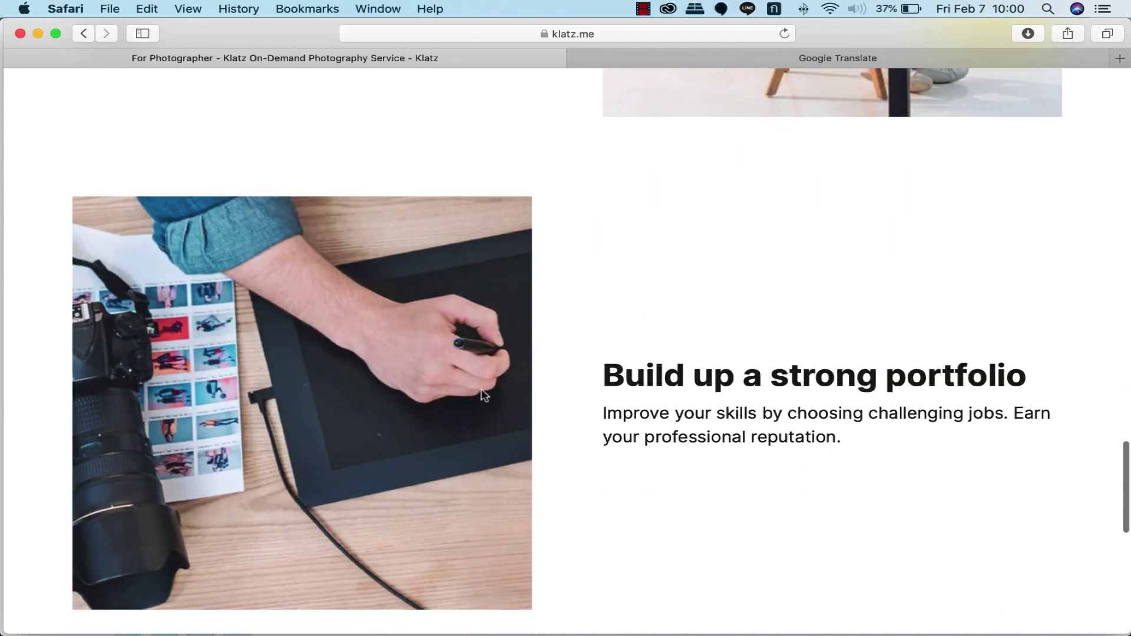
scroll(486, 395, down, 8)
scroll(487, 397, up, 3)
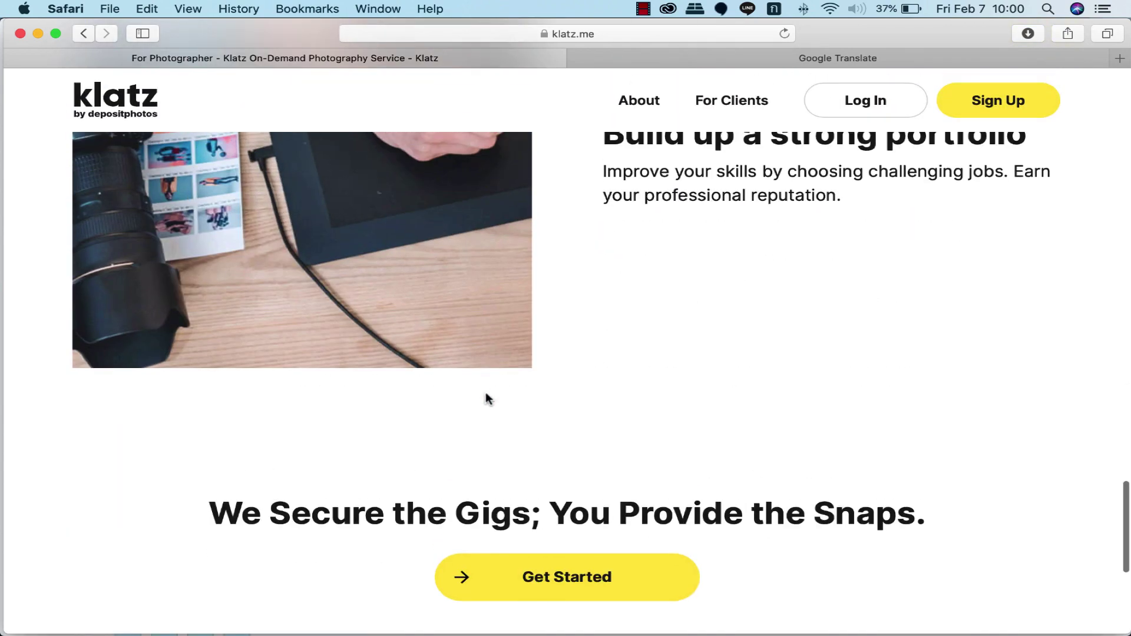
click(990, 115)
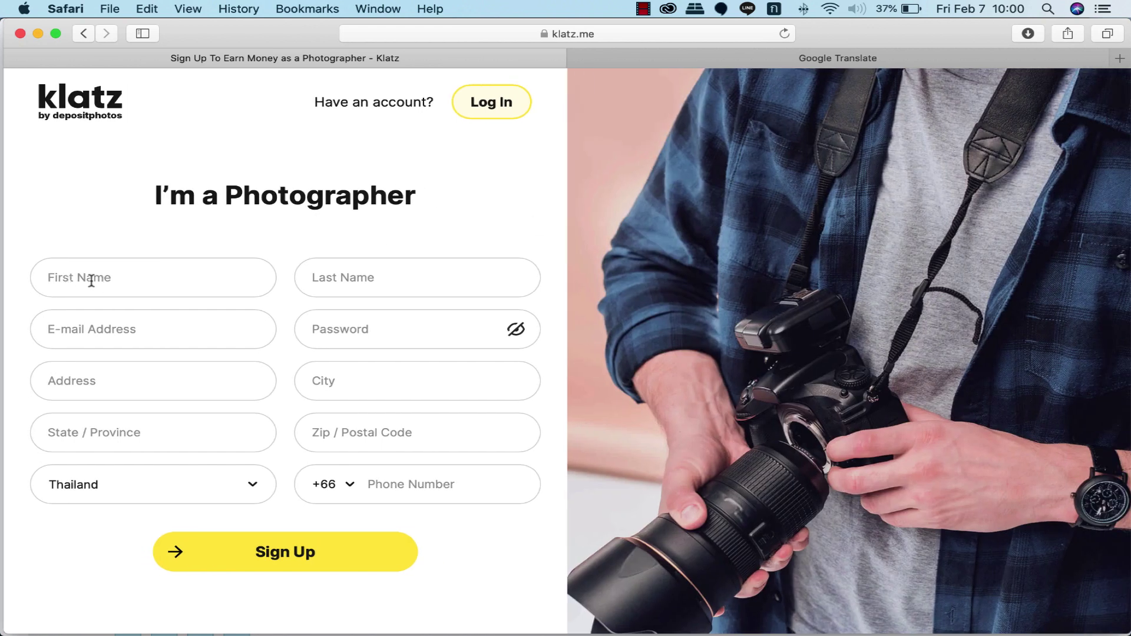
Step: Step through the name, e-mail, address and phone fields, accepting Safari's suggested strong password
click(91, 281)
click(335, 278)
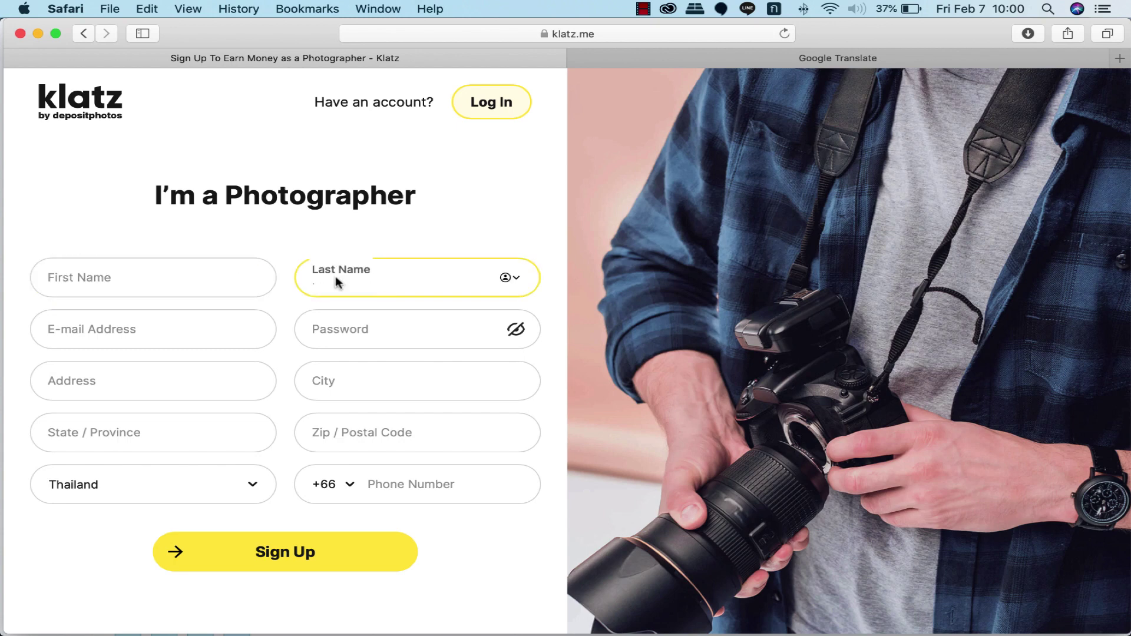
click(91, 338)
click(322, 328)
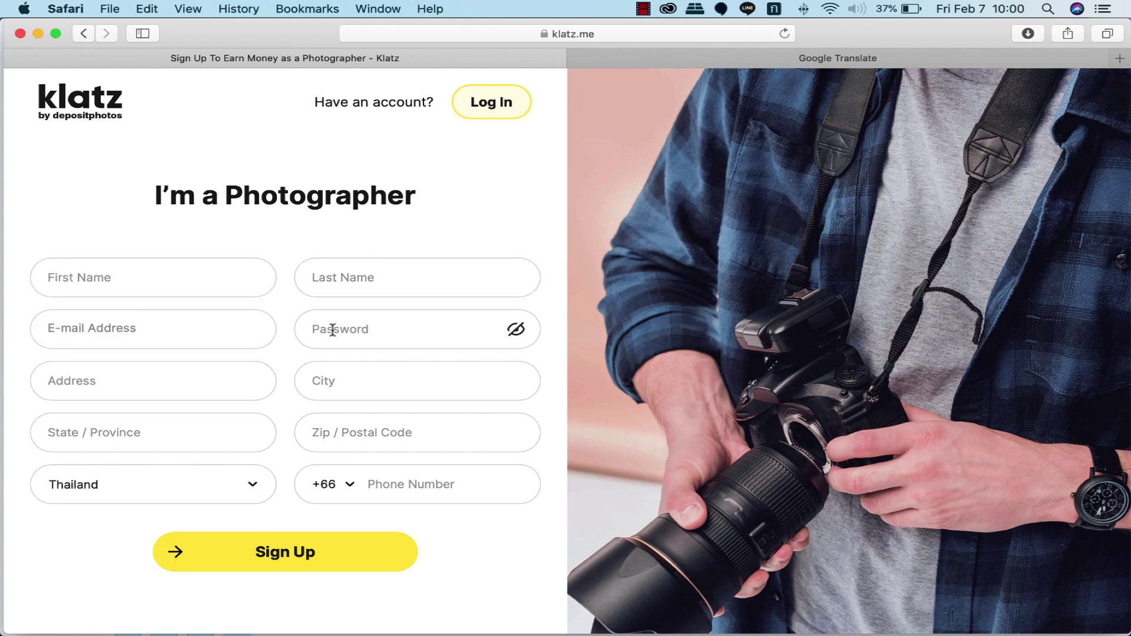
click(135, 386)
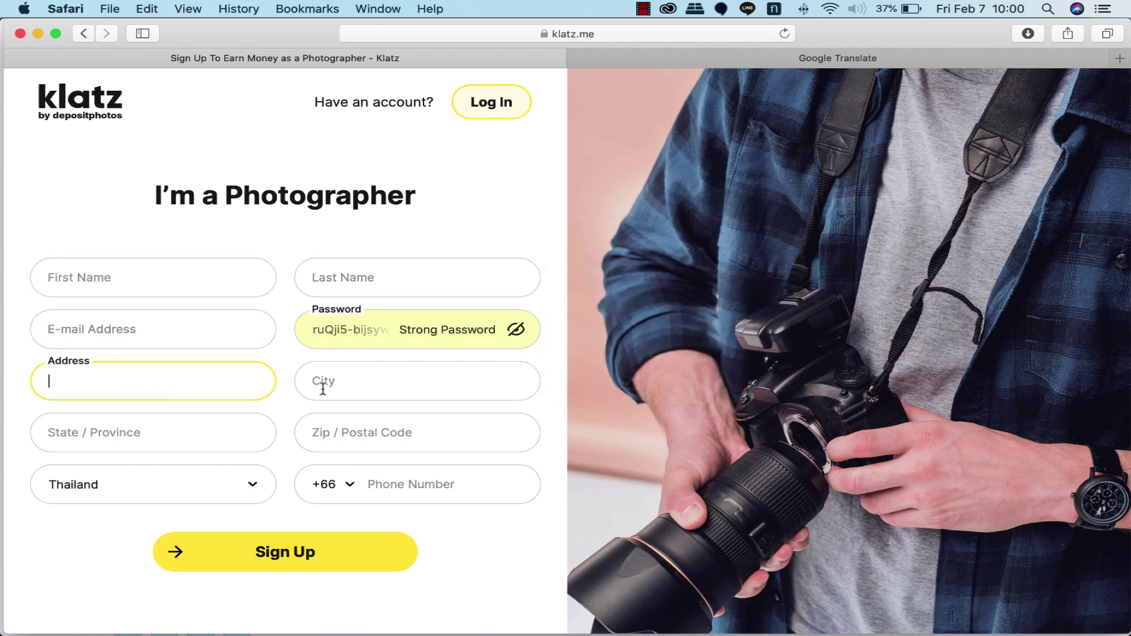
click(354, 388)
click(143, 433)
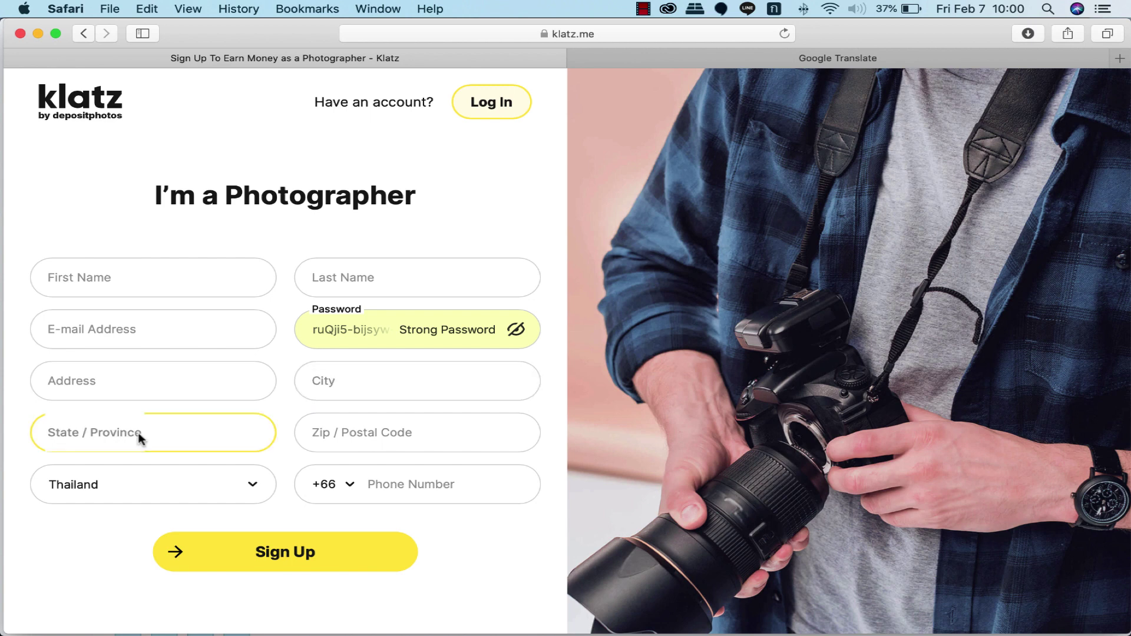
click(410, 441)
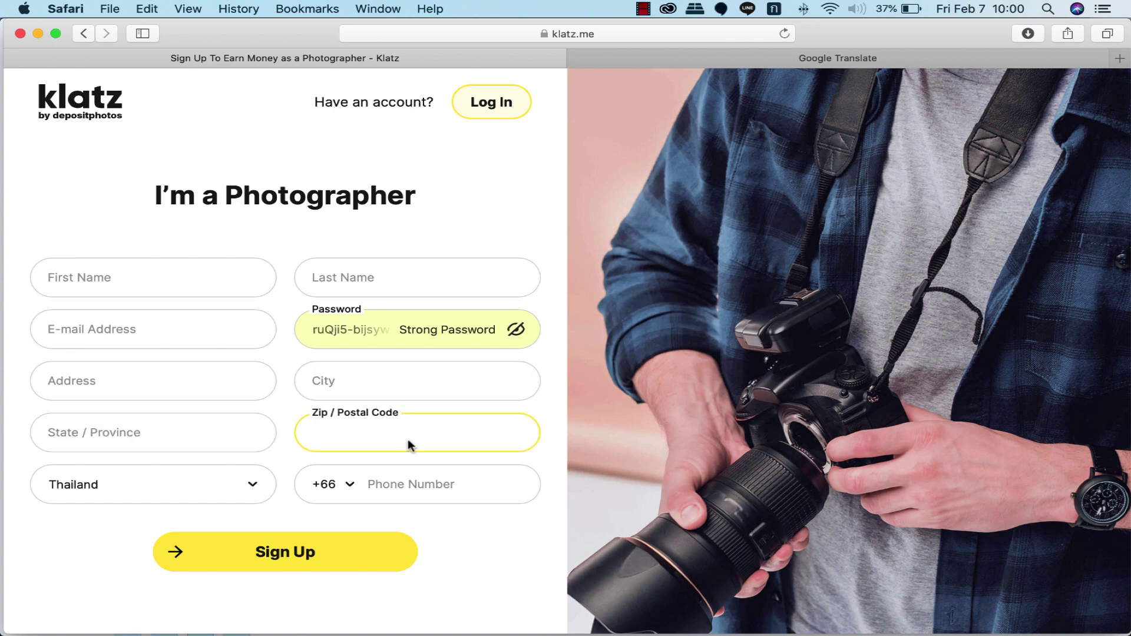
click(430, 483)
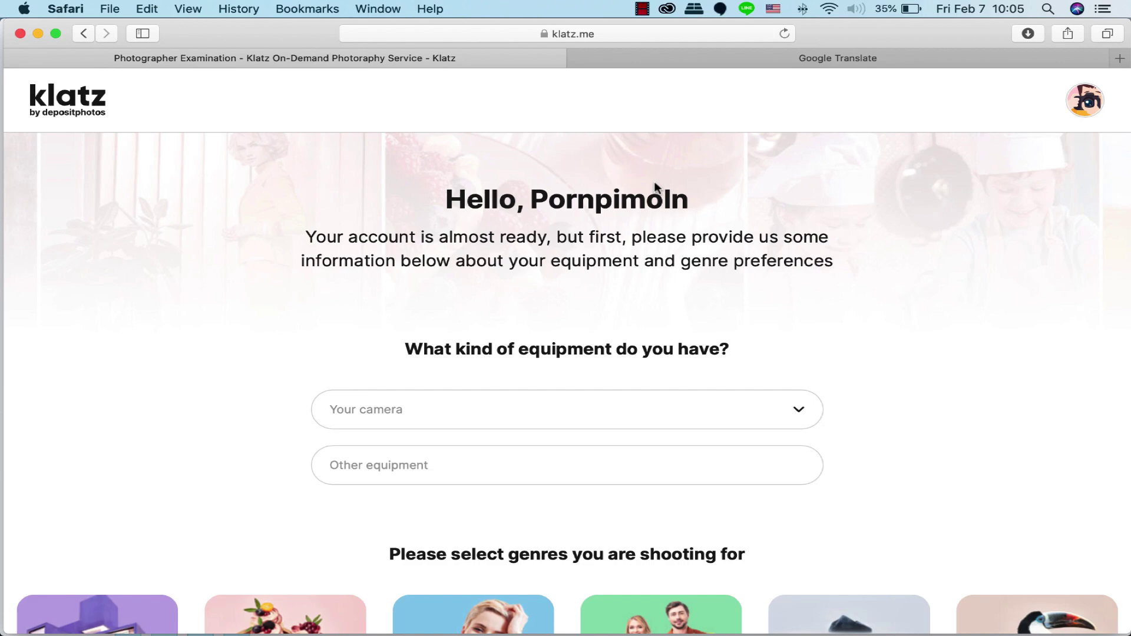
Step: Look over the new account's equipment and genre setup page
scroll(651, 228, down, 5)
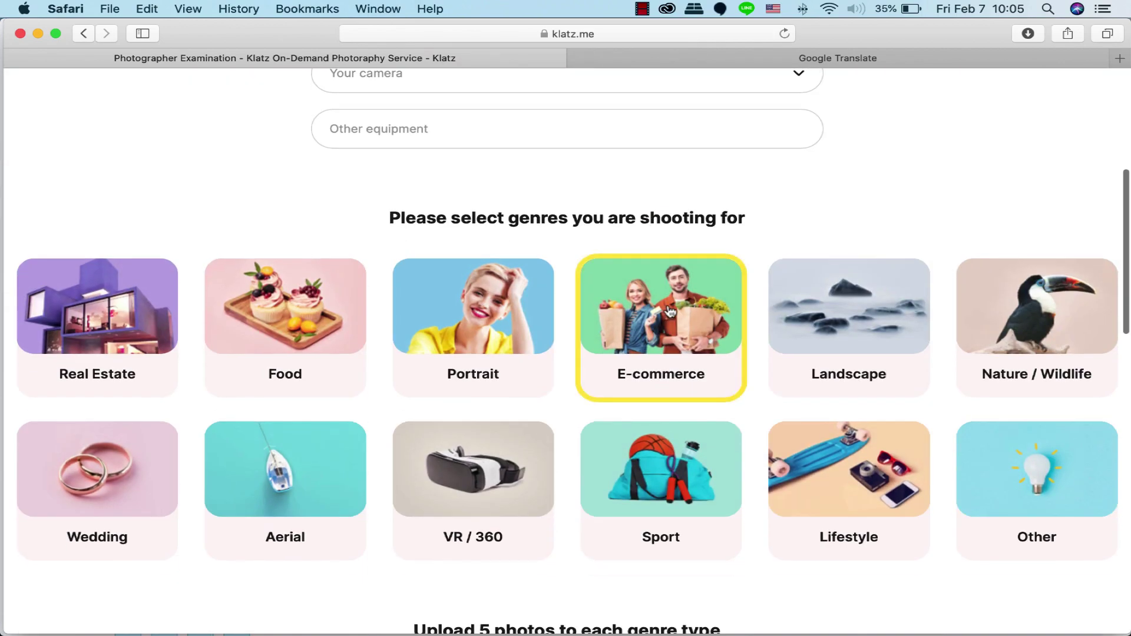
scroll(530, 336, down, 7)
scroll(501, 401, up, 3)
scroll(564, 432, up, 3)
scroll(541, 336, up, 2)
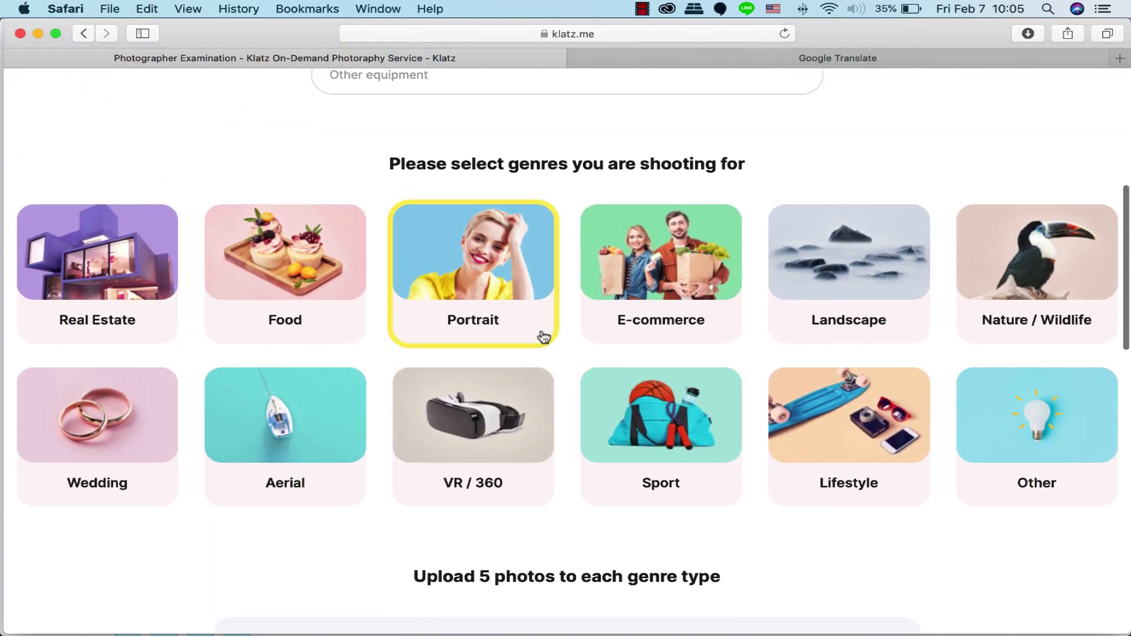
scroll(523, 348, up, 1)
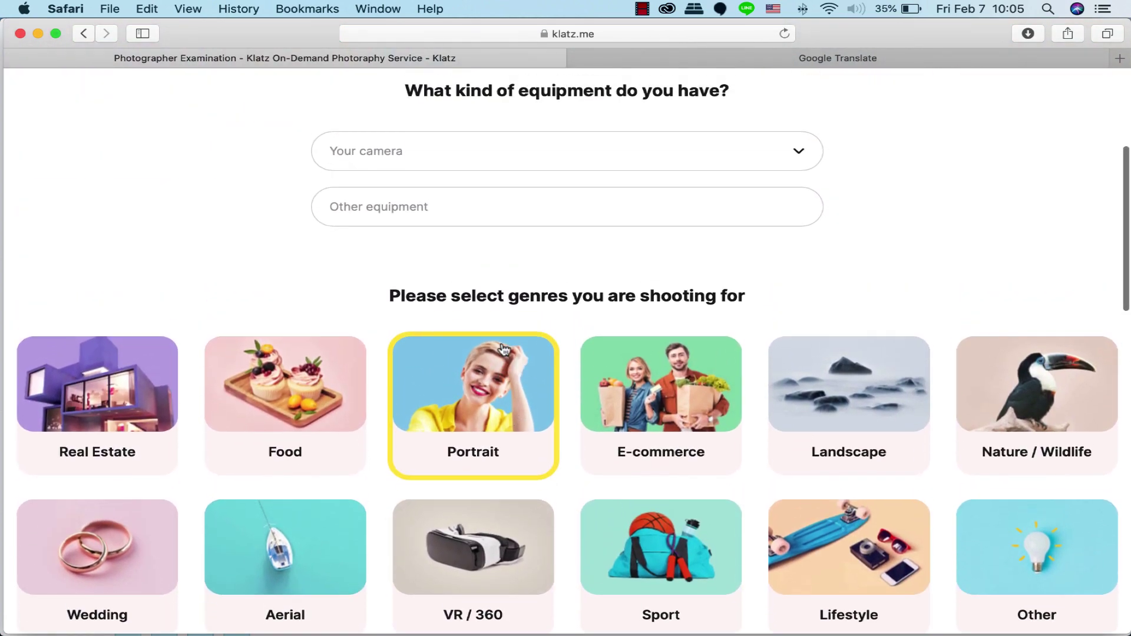
Step: Pick Nikon Z6 from the Your camera dropdown list
click(798, 156)
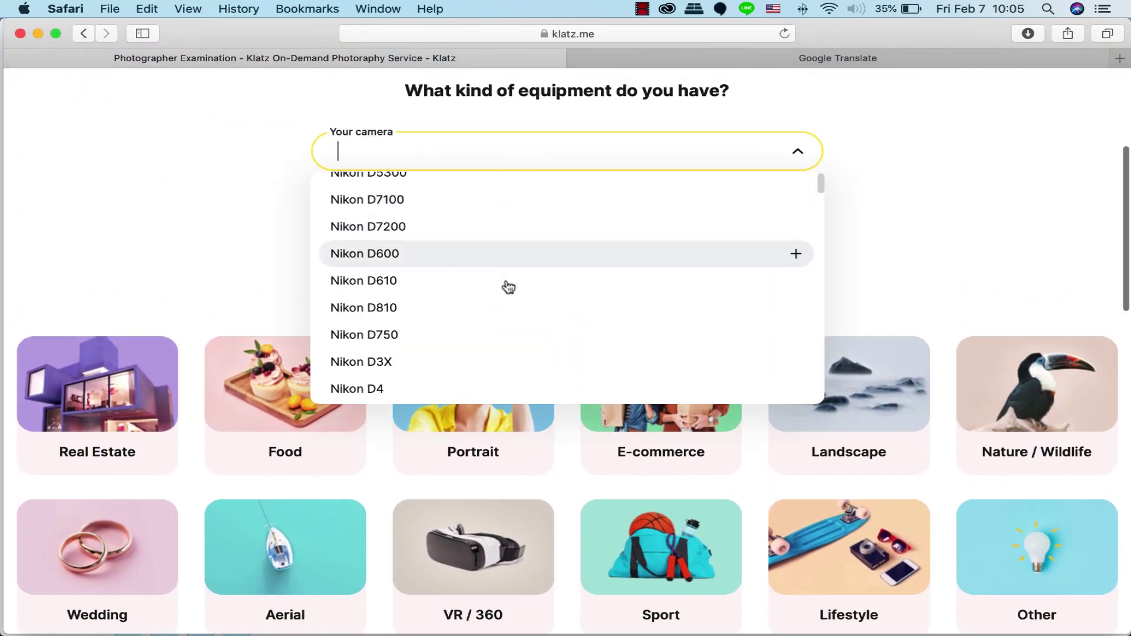
scroll(502, 295, down, 5)
scroll(501, 296, down, 3)
scroll(501, 295, down, 3)
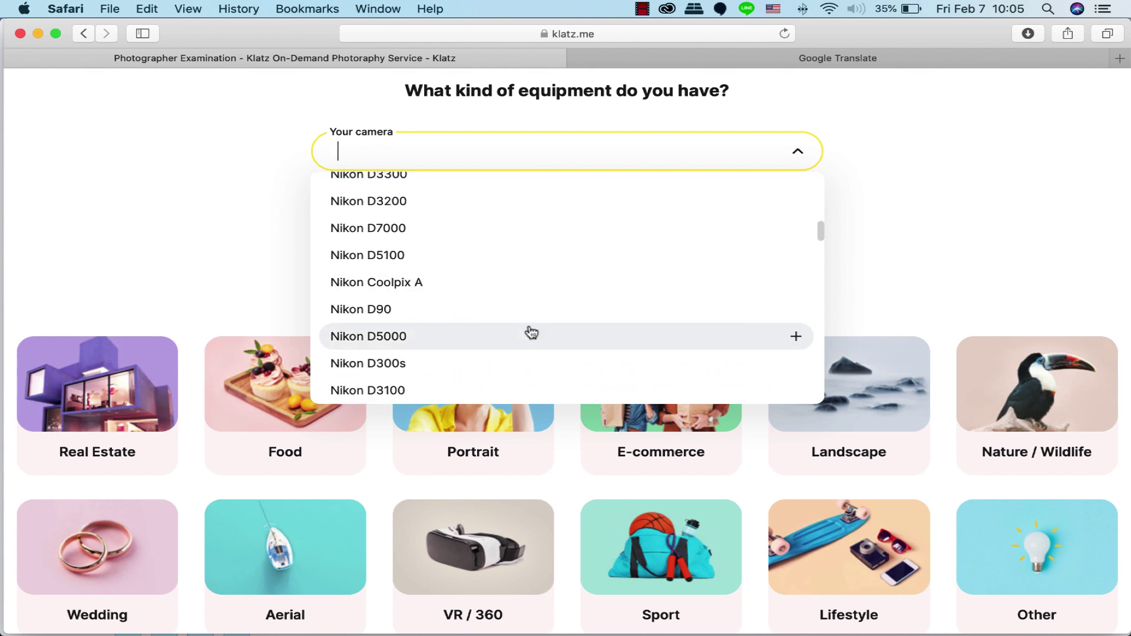
scroll(492, 360, down, 3)
scroll(492, 359, down, 3)
scroll(493, 360, down, 3)
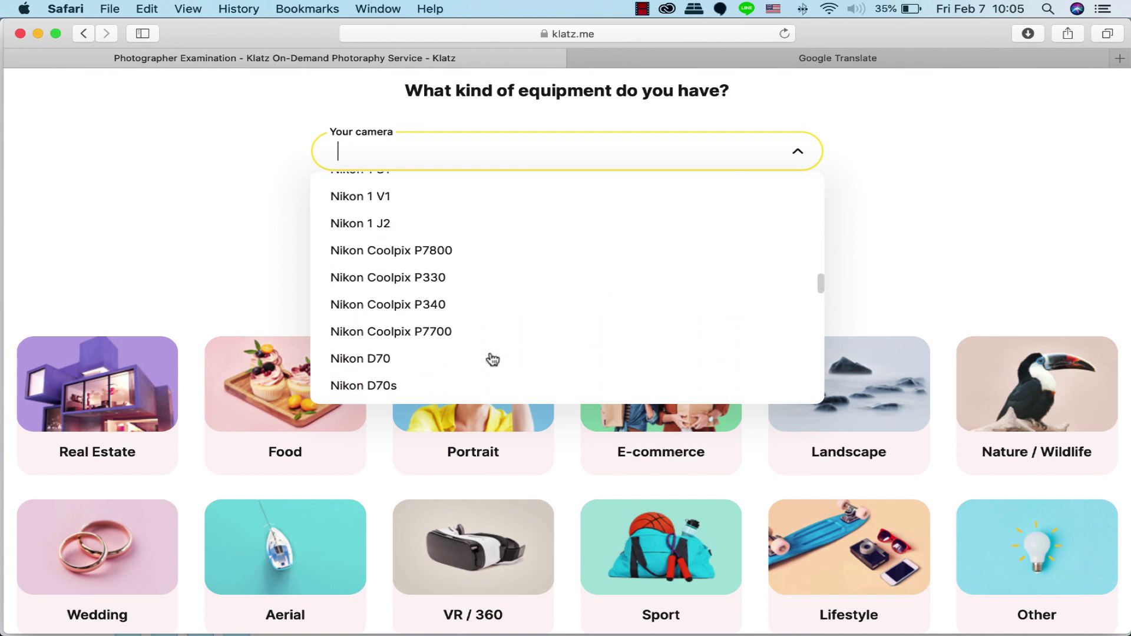
scroll(493, 359, down, 2)
scroll(492, 360, down, 2)
scroll(492, 359, down, 3)
scroll(493, 360, down, 2)
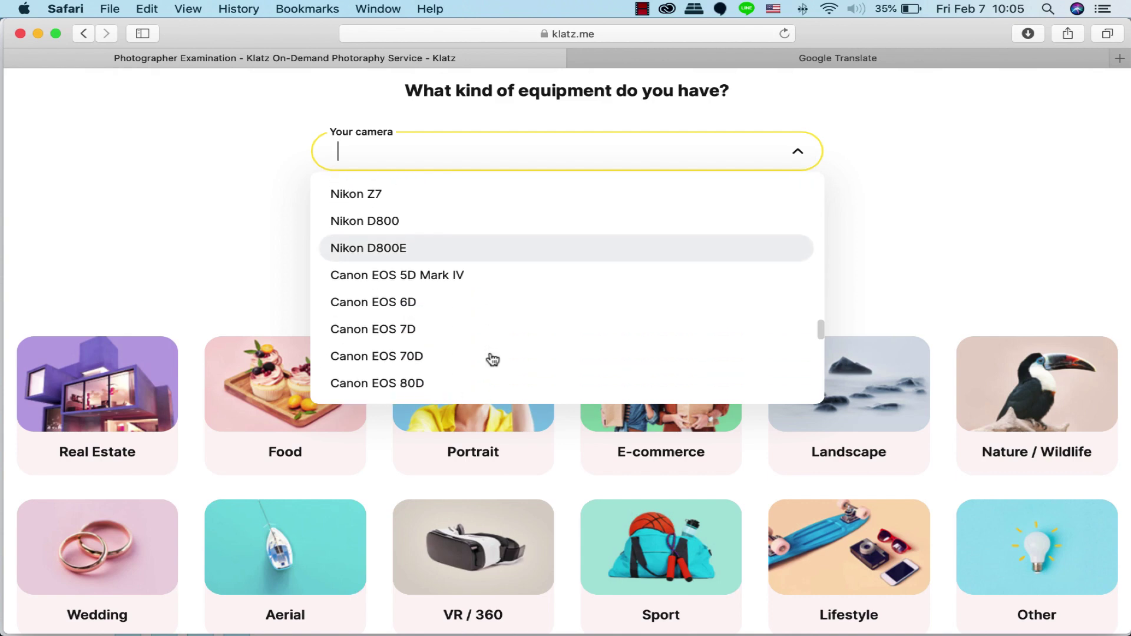
scroll(493, 359, down, 1)
scroll(493, 359, down, 2)
scroll(492, 359, down, 3)
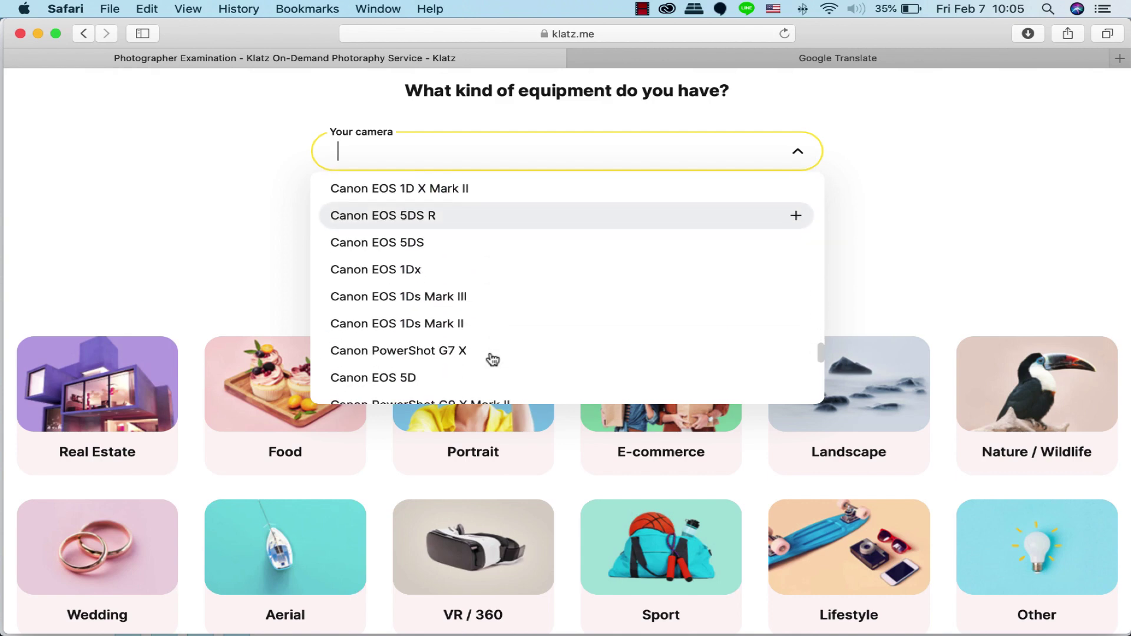
scroll(492, 360, down, 3)
scroll(493, 360, up, 1)
scroll(492, 360, up, 5)
scroll(493, 359, up, 1)
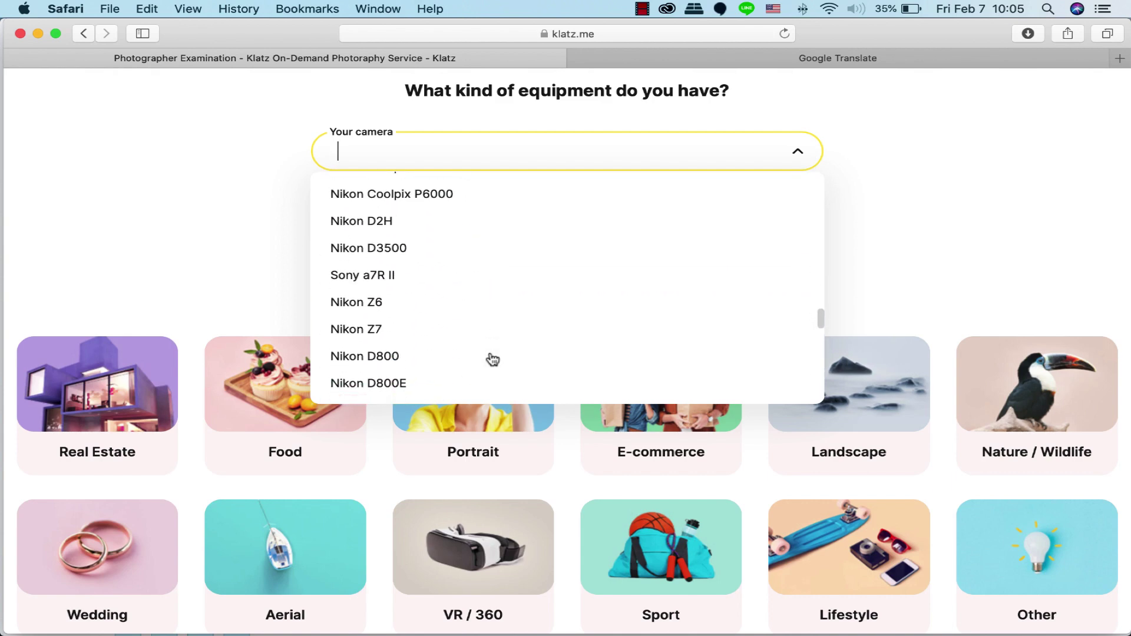
scroll(492, 359, down, 2)
scroll(492, 360, up, 2)
scroll(448, 351, up, 2)
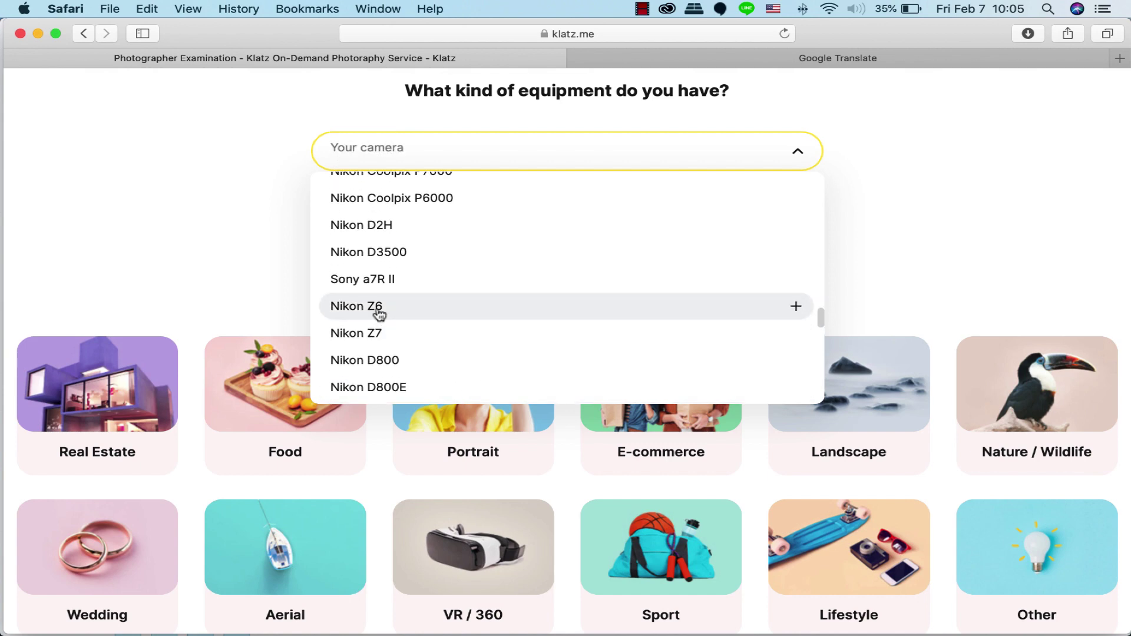
click(450, 311)
Step: Close the camera list and leave the Other equipment field blank
click(944, 255)
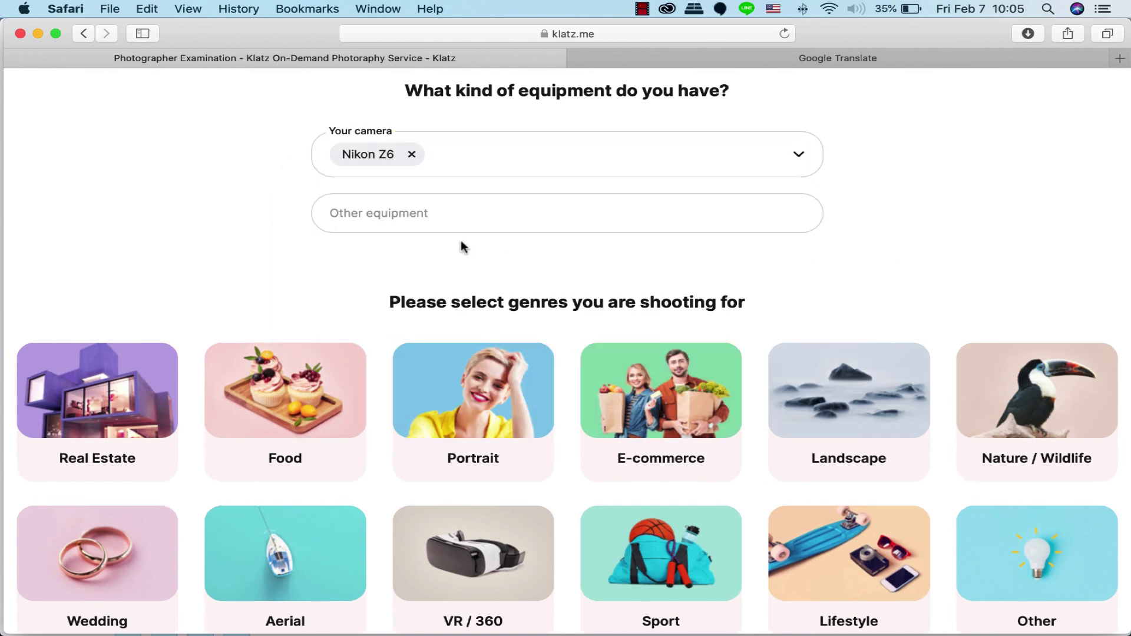
click(475, 220)
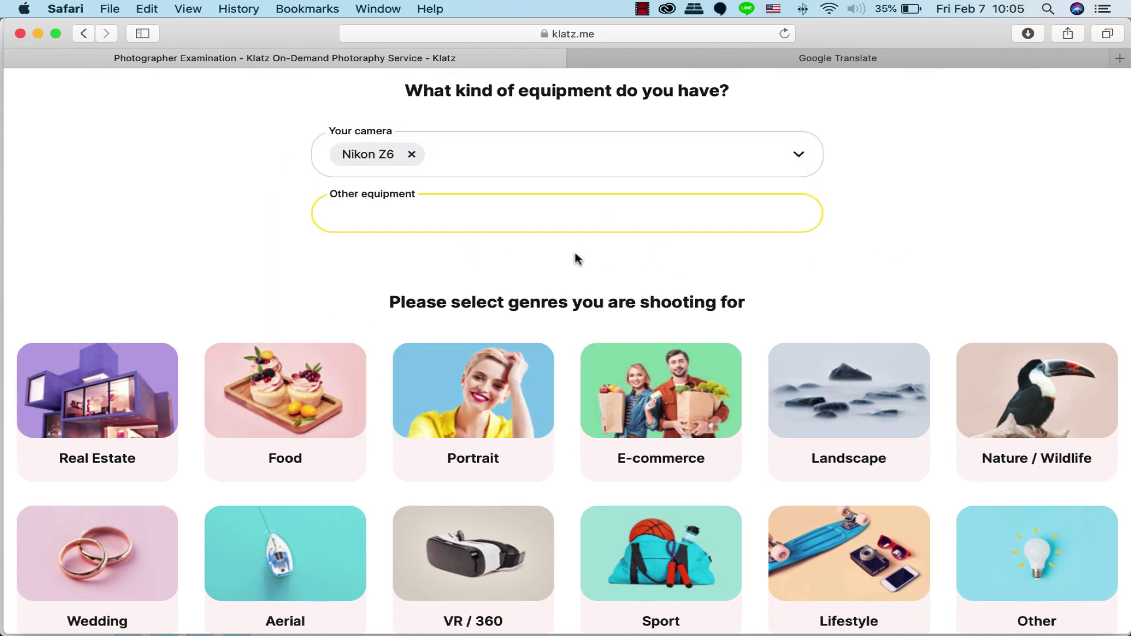
click(834, 273)
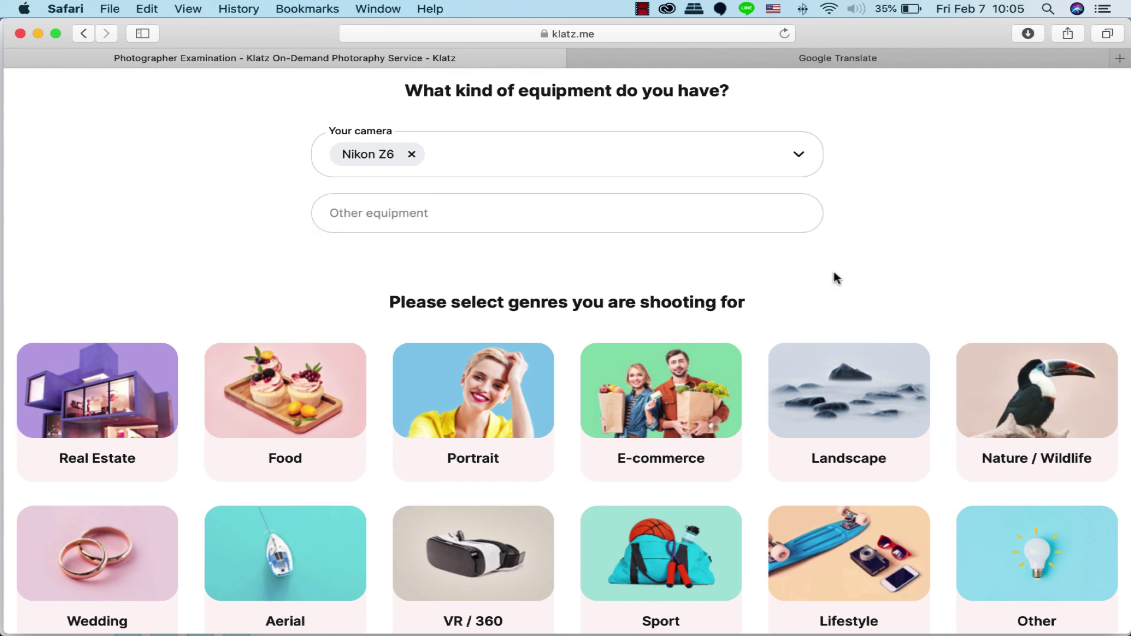
click(493, 219)
click(844, 252)
Step: Check the Food genre card and scroll to its empty photo upload area
scroll(386, 272, down, 2)
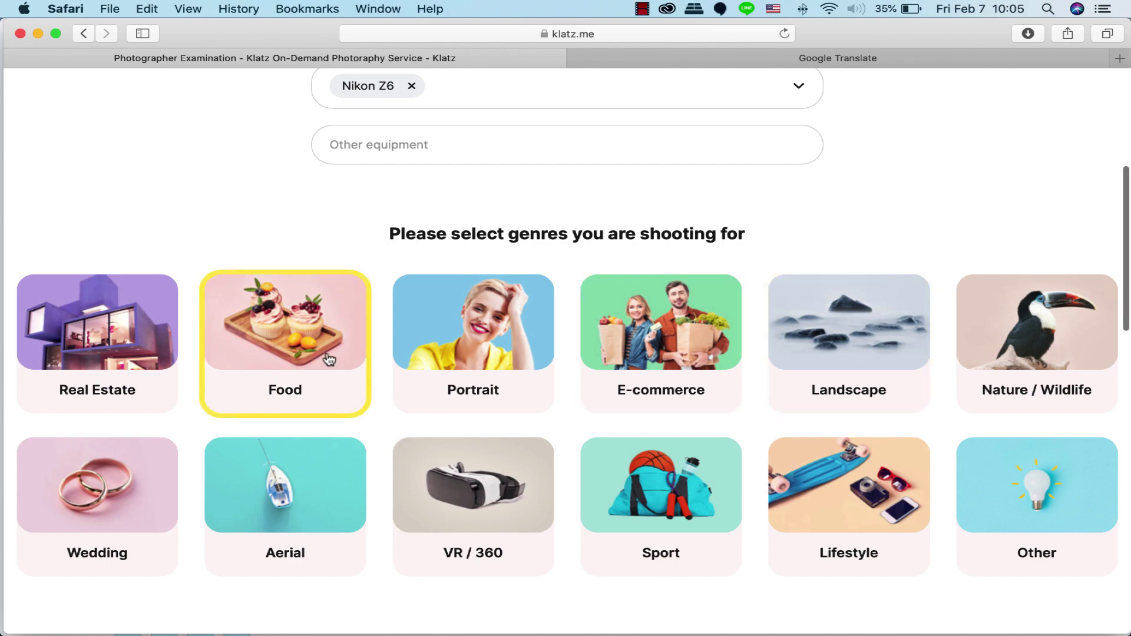
scroll(733, 423, down, 1)
scroll(733, 423, down, 4)
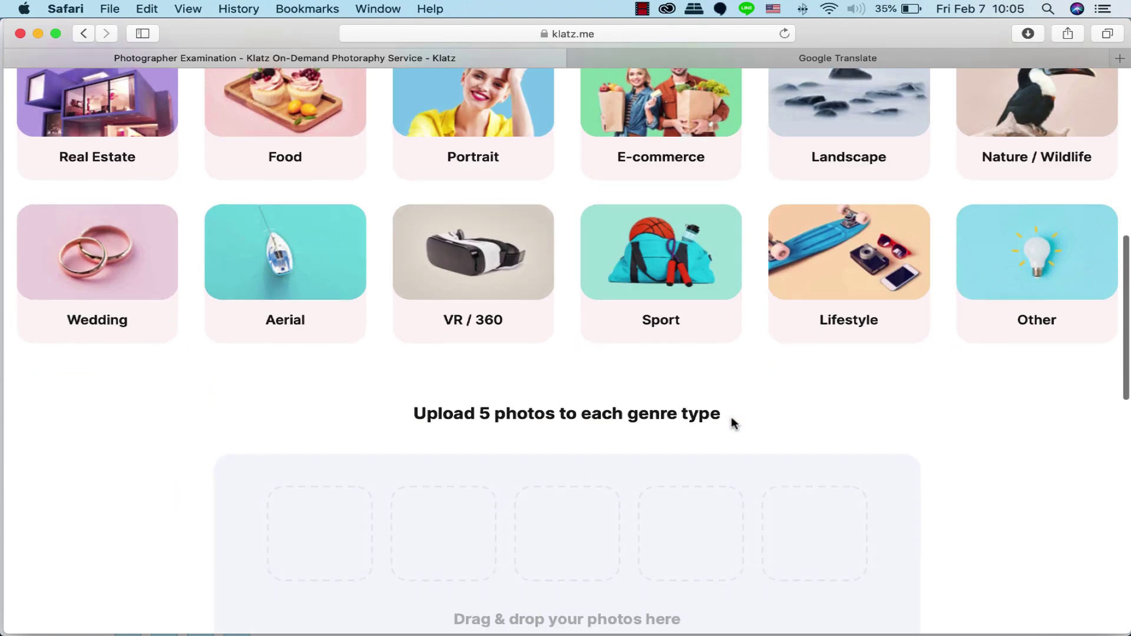
scroll(730, 416, down, 3)
scroll(731, 416, up, 6)
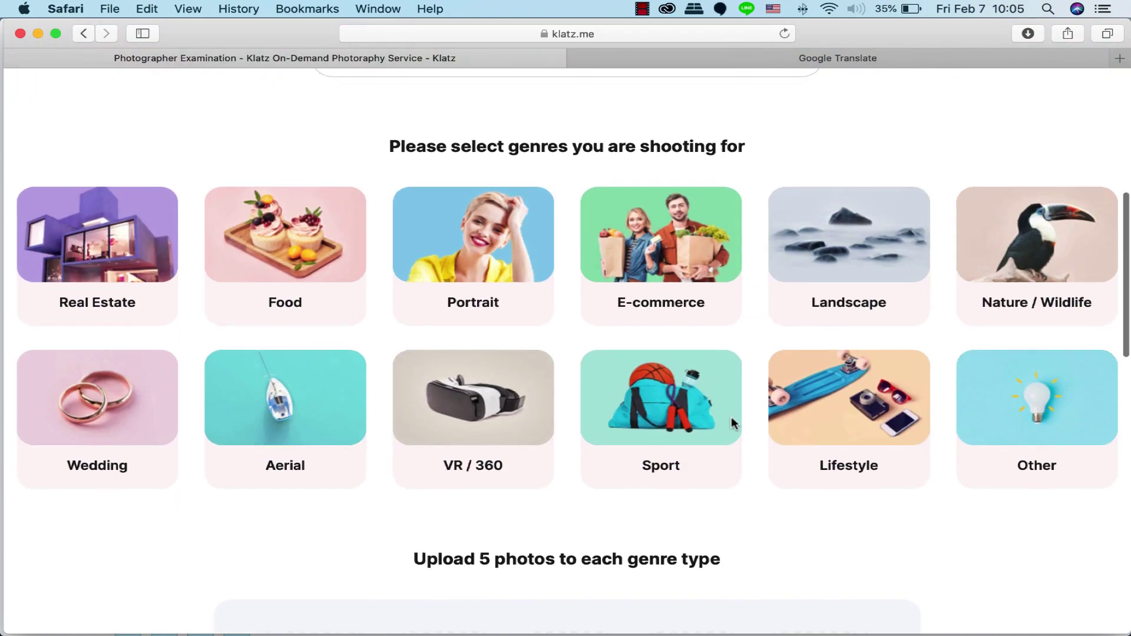
click(301, 246)
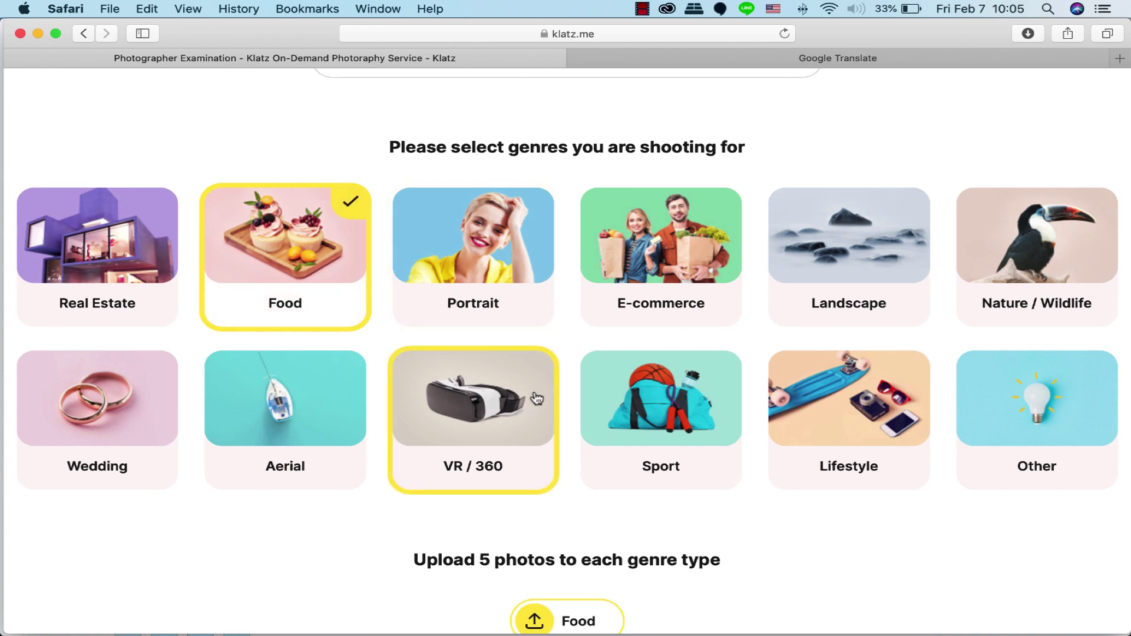
scroll(536, 399, down, 7)
scroll(536, 398, down, 1)
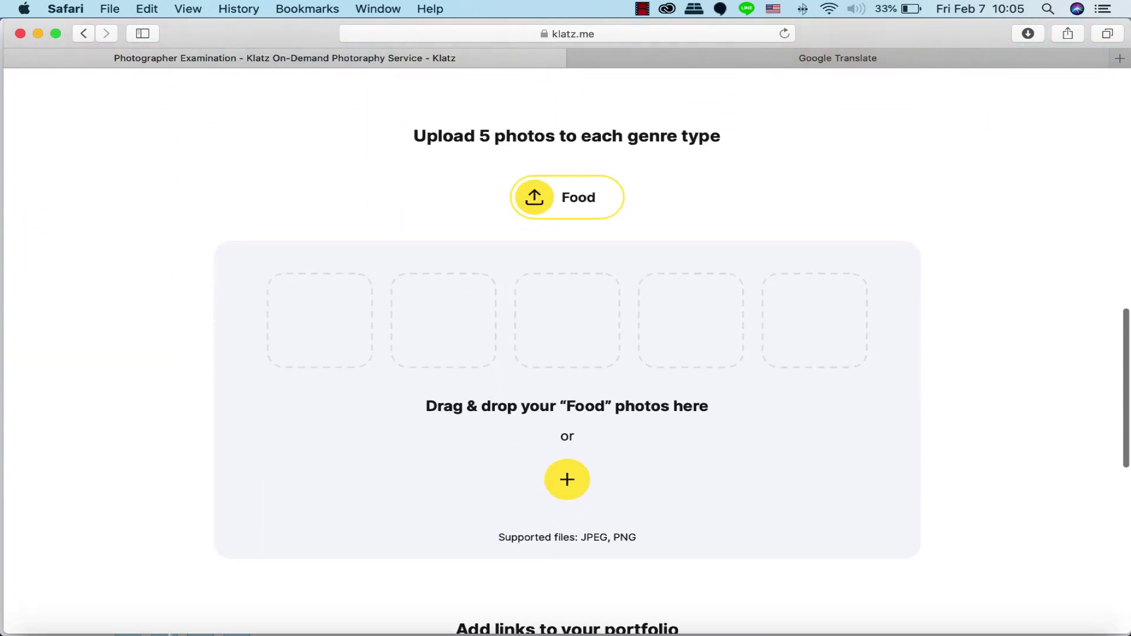
Step: Add food JPEGs such as ADS_1851, ADS_1880 and ADS_1892 from Jpeg Porpiar Lab to the Food upload
mouse_move(39, 633)
click(38, 618)
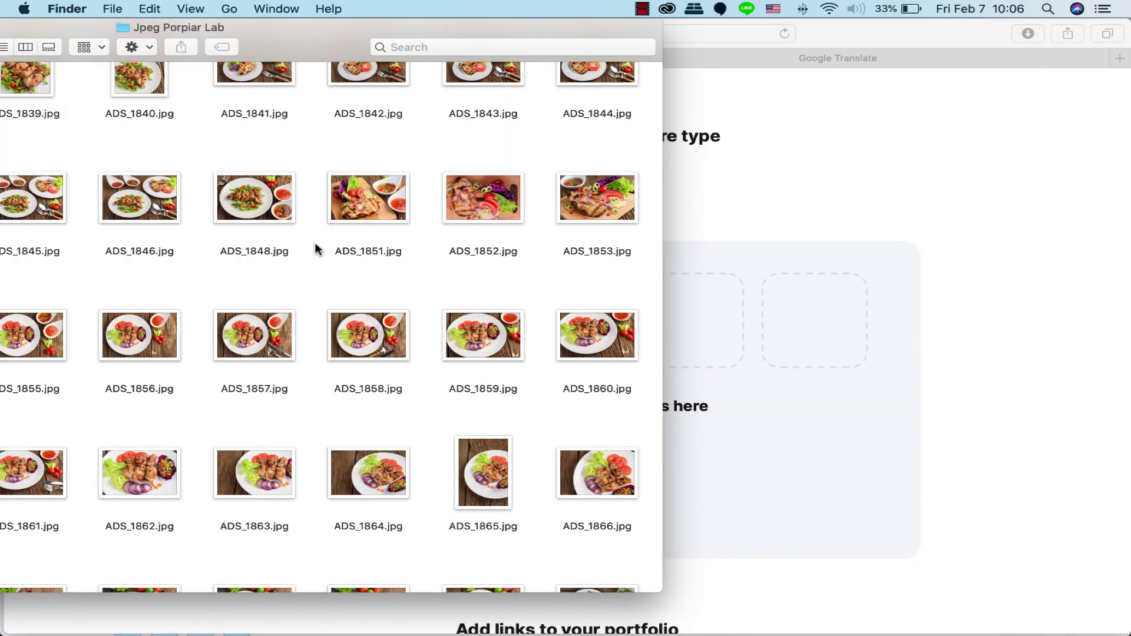
scroll(361, 199, down, 1)
click(361, 202)
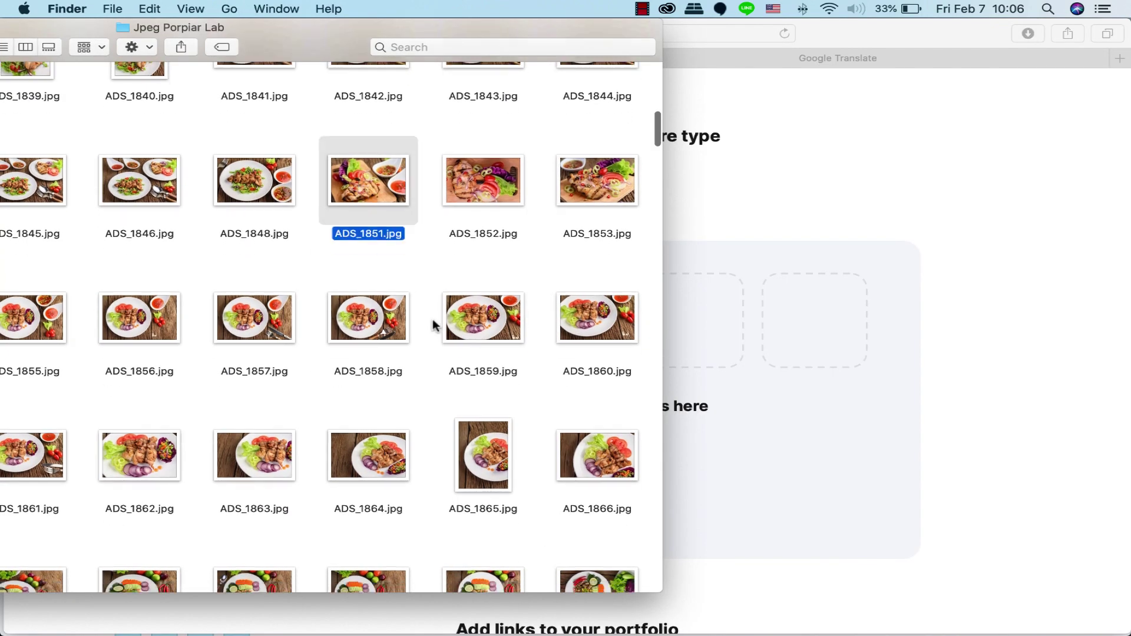
scroll(435, 323, down, 6)
click(377, 373)
scroll(552, 391, down, 5)
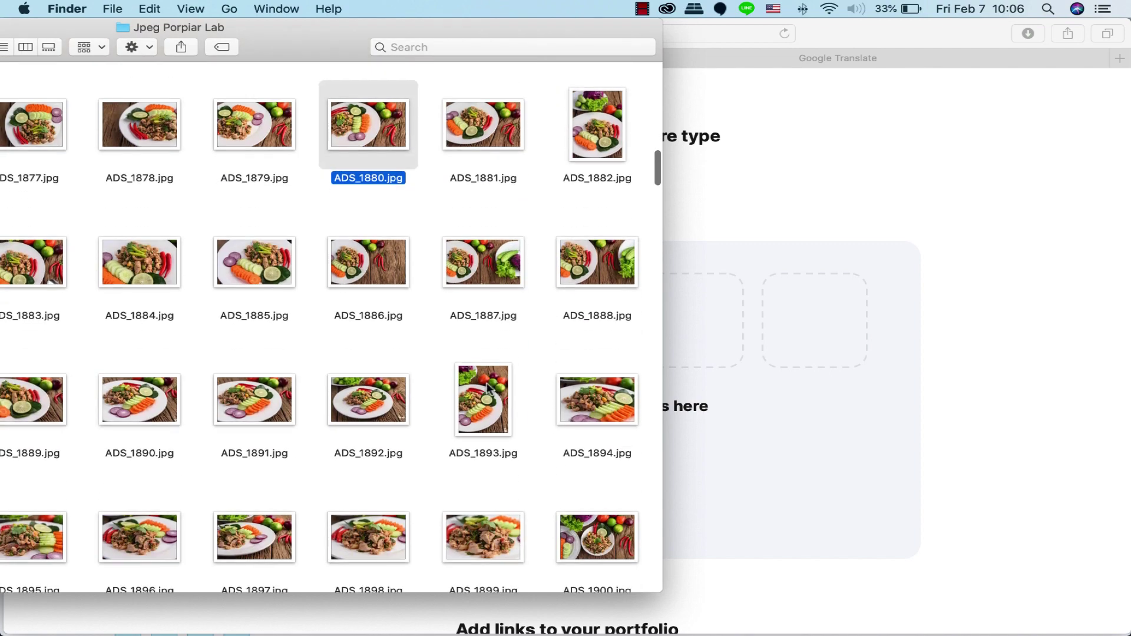
click(357, 396)
scroll(502, 406, down, 4)
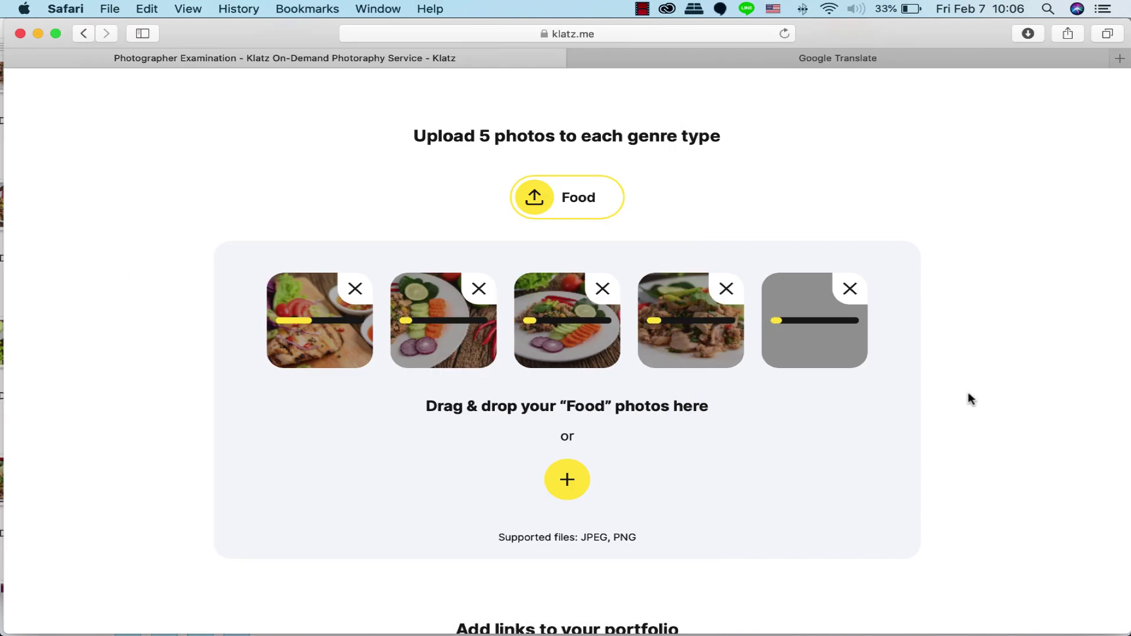
Step: Select the Depositphotos portfolio link field, then the Other websites link field
scroll(825, 419, down, 1)
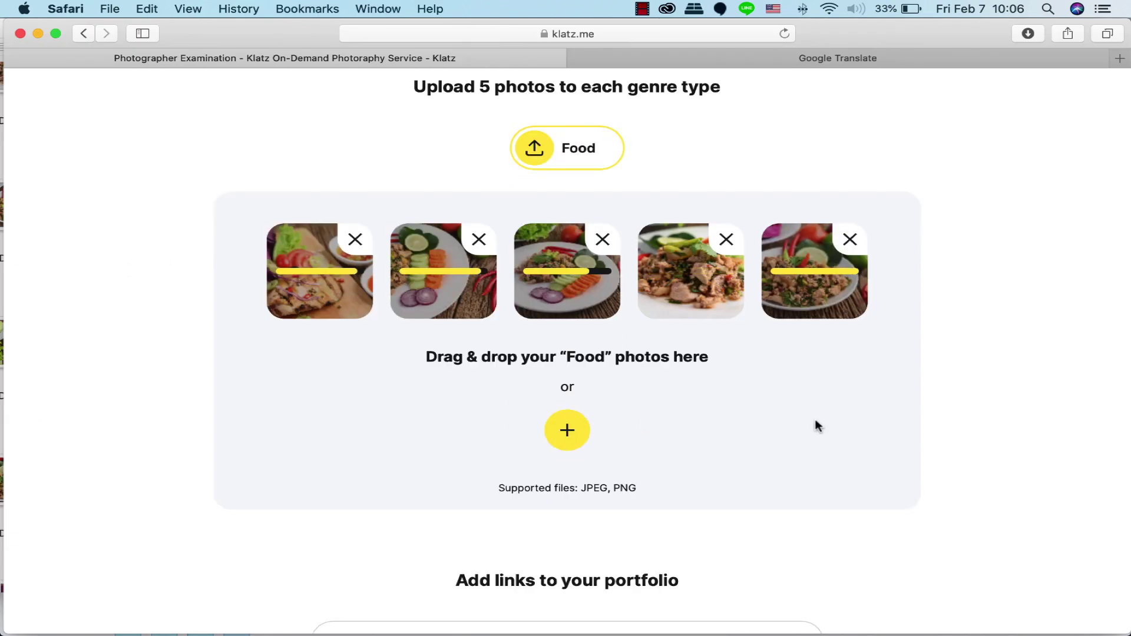
scroll(854, 424, down, 5)
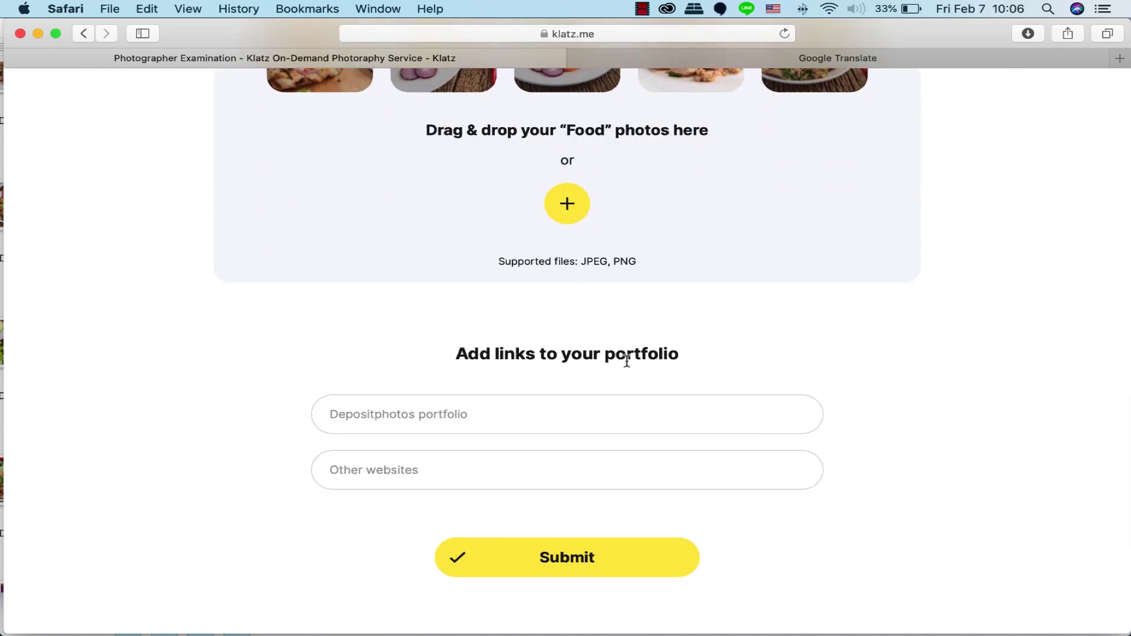
click(391, 414)
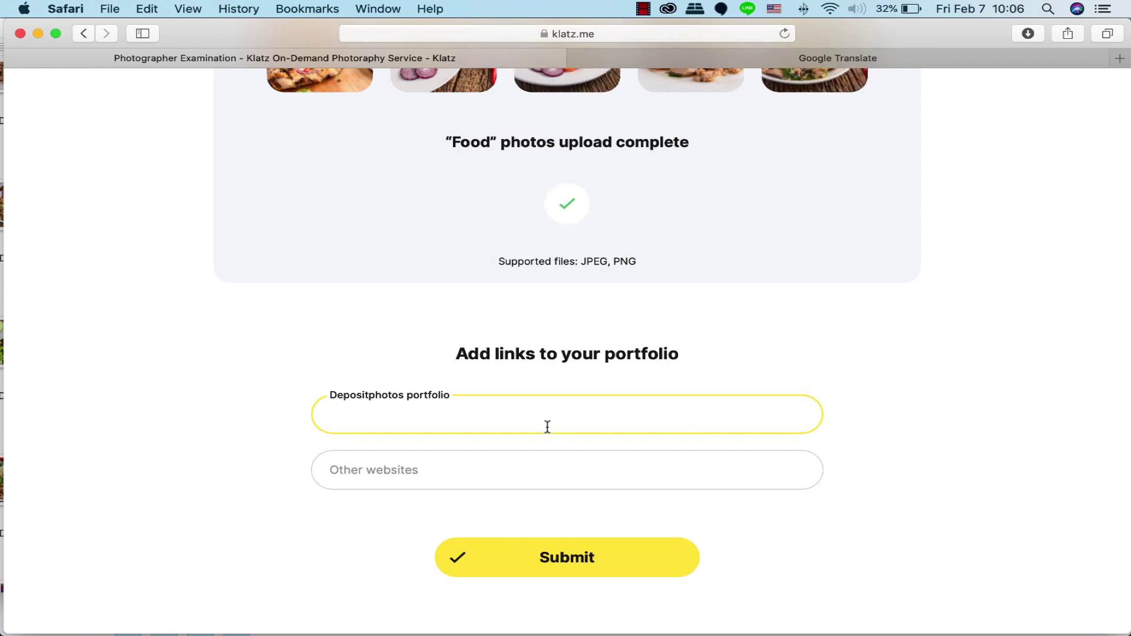
click(498, 473)
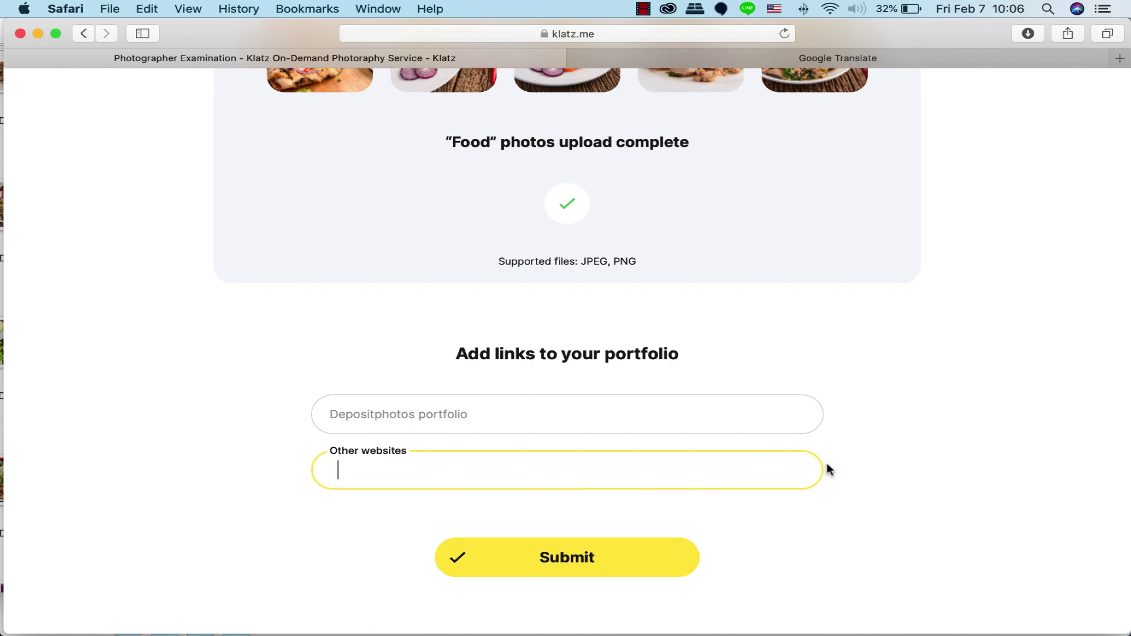
Step: Scroll through the form to confirm all five Food photos finished uploading
scroll(828, 470, up, 5)
scroll(828, 470, up, 5)
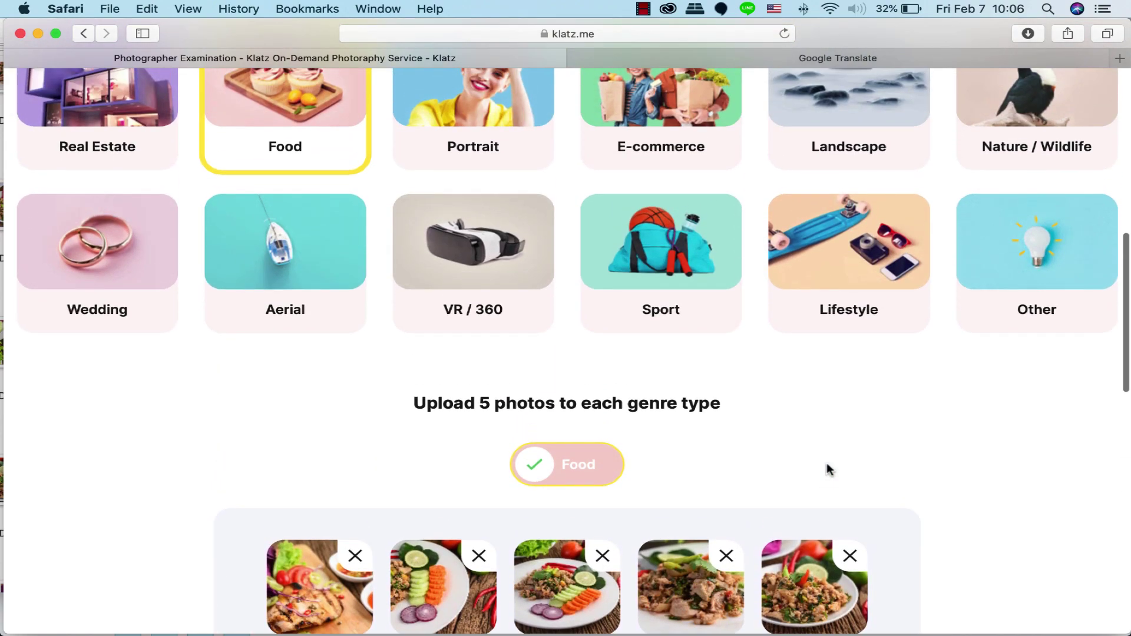
scroll(826, 465, down, 5)
scroll(827, 465, up, 5)
scroll(826, 465, up, 5)
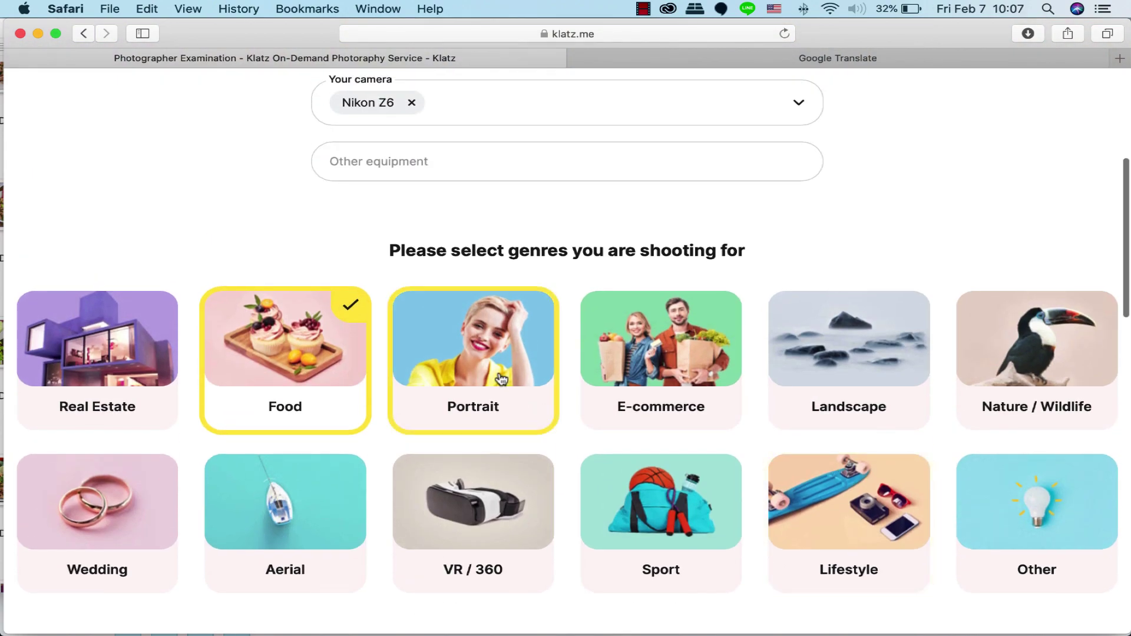
scroll(778, 510, down, 5)
scroll(778, 510, down, 5)
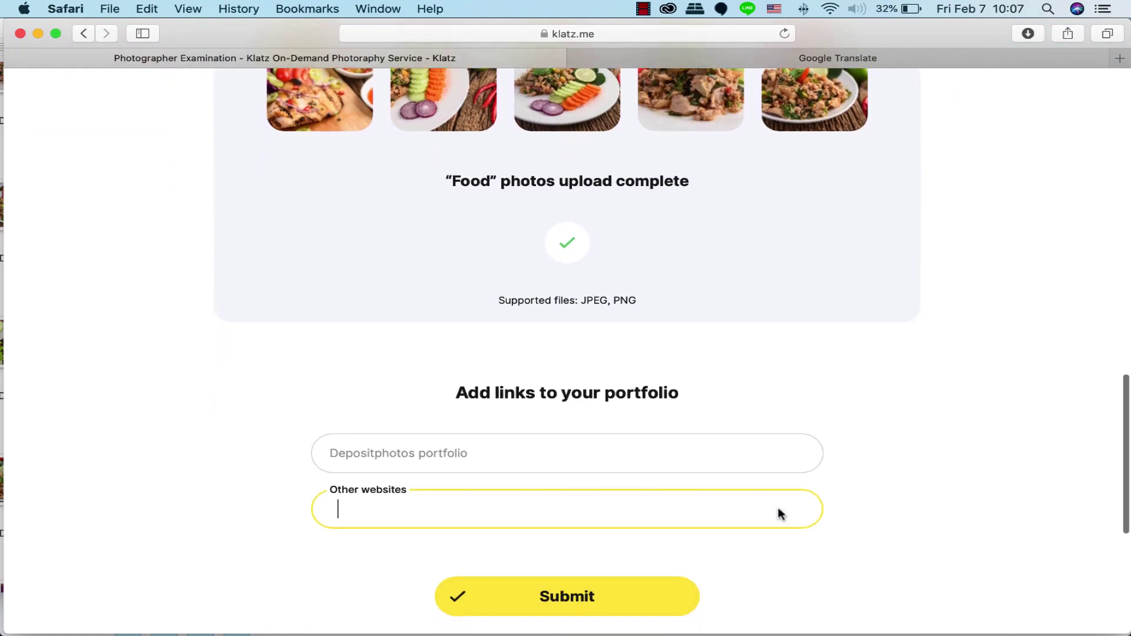
scroll(778, 510, down, 3)
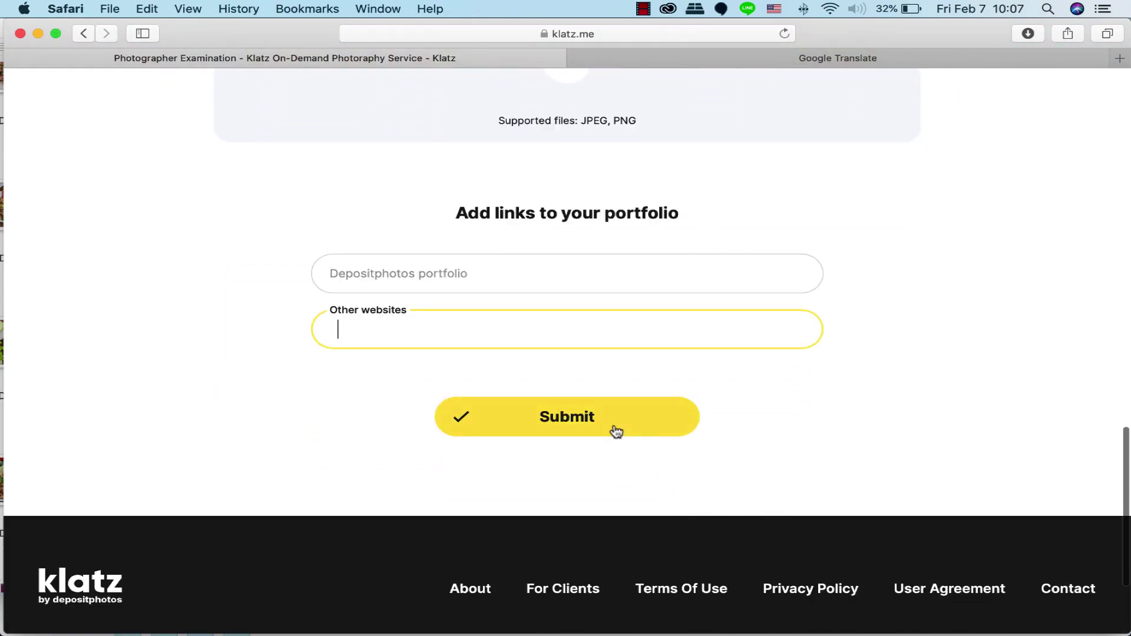
scroll(811, 434, up, 10)
scroll(818, 436, up, 6)
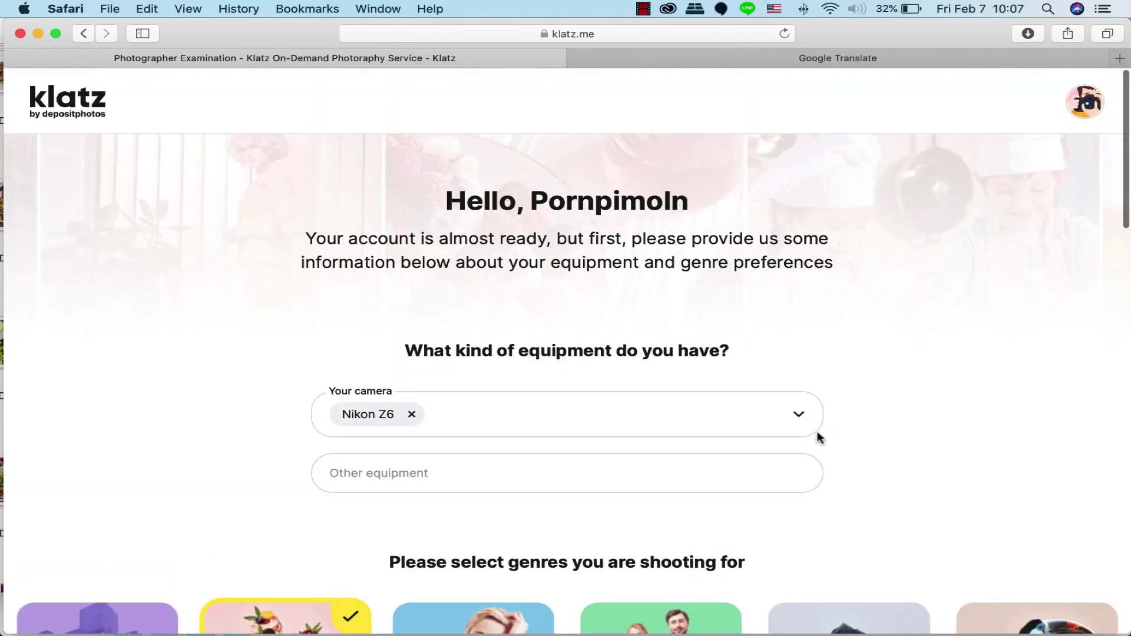
scroll(816, 436, down, 5)
scroll(748, 453, down, 4)
scroll(648, 481, down, 3)
Step: Submit the camera, genre and Food photo details
click(609, 471)
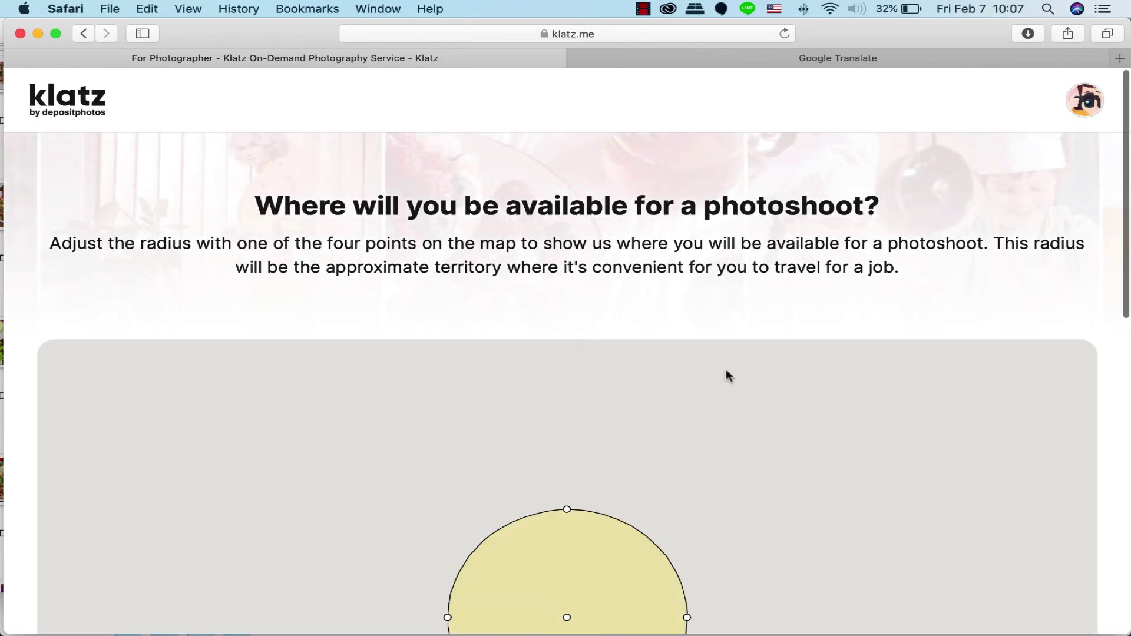
scroll(876, 407, down, 3)
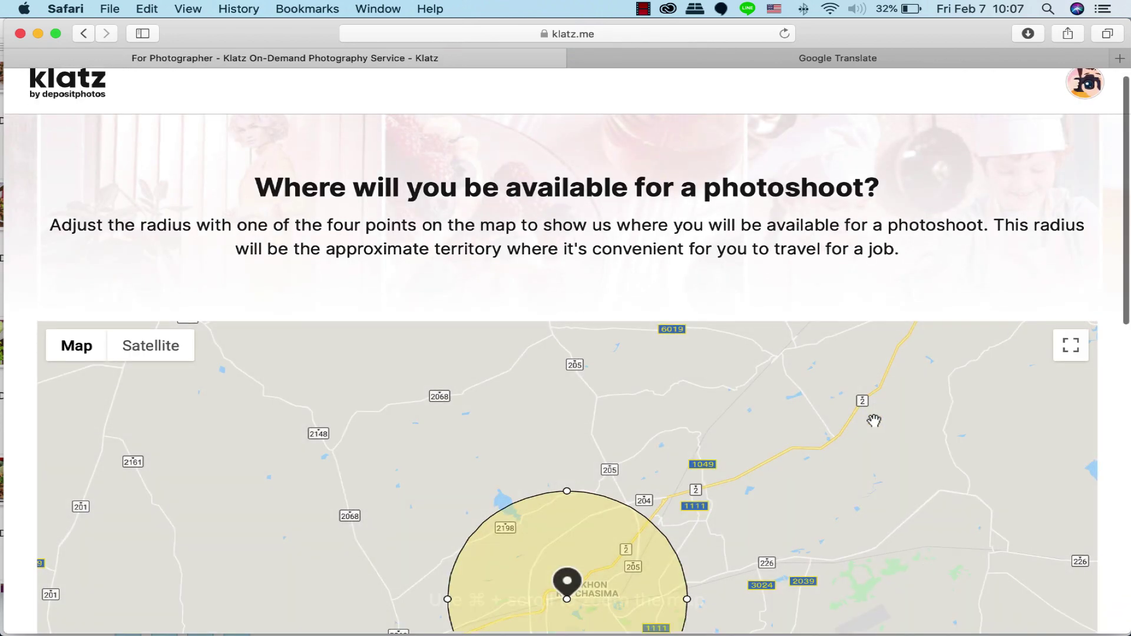
scroll(873, 421, down, 3)
scroll(590, 442, down, 3)
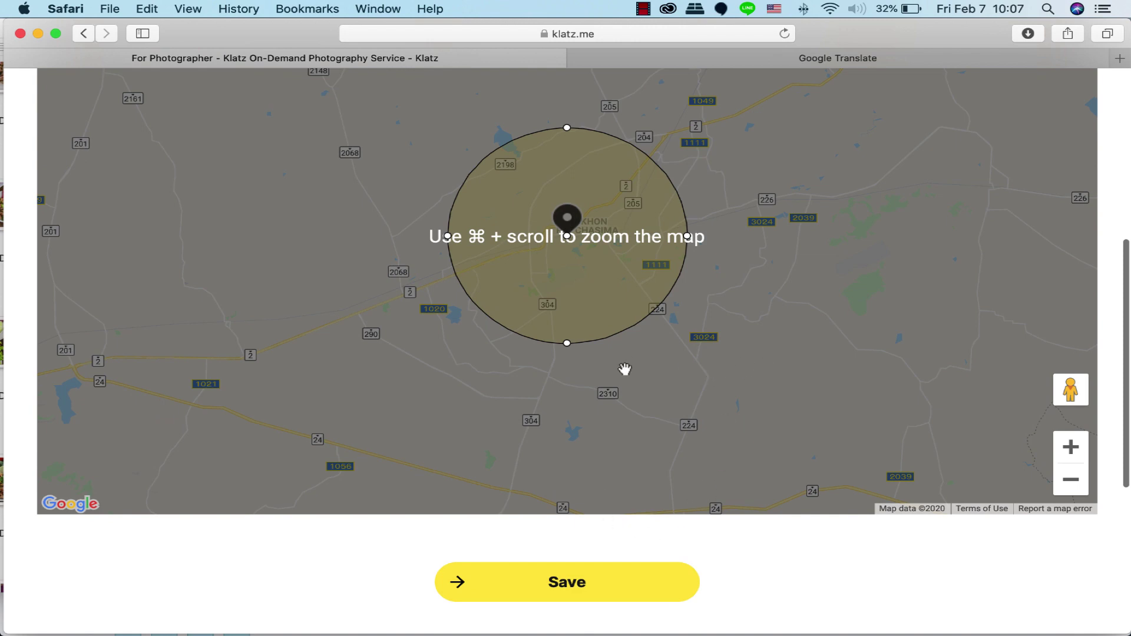
Step: Zoom the map out, centre the service circle on Bangkok, and widen it toward Kanchanaburi and Rayong
click(1071, 481)
click(1071, 481)
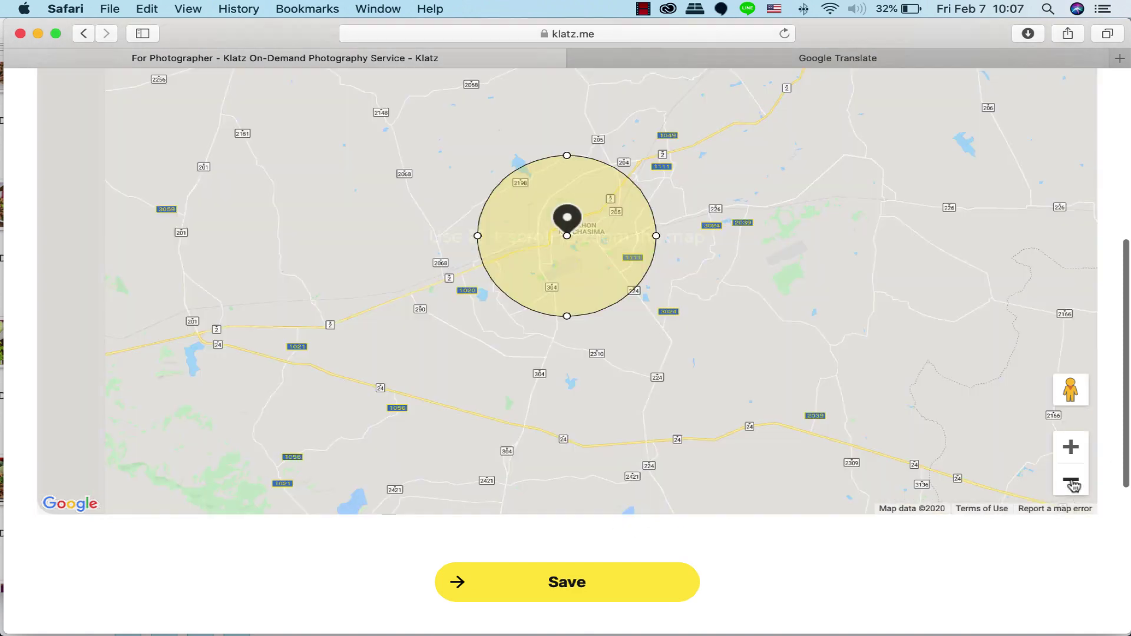
click(1072, 481)
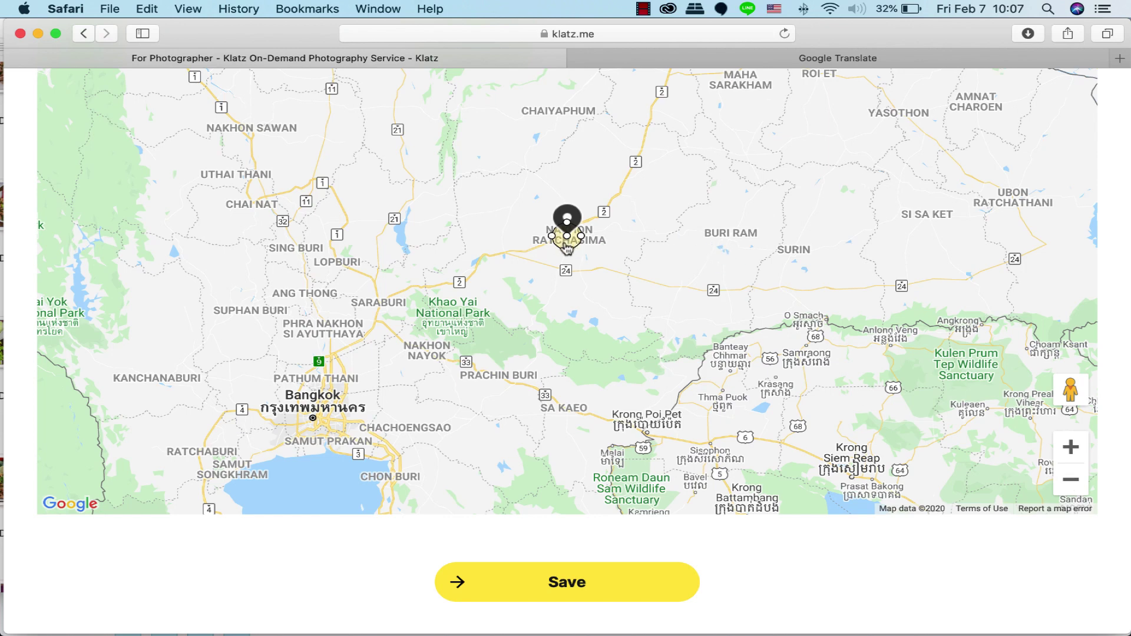
drag(567, 249, 305, 432)
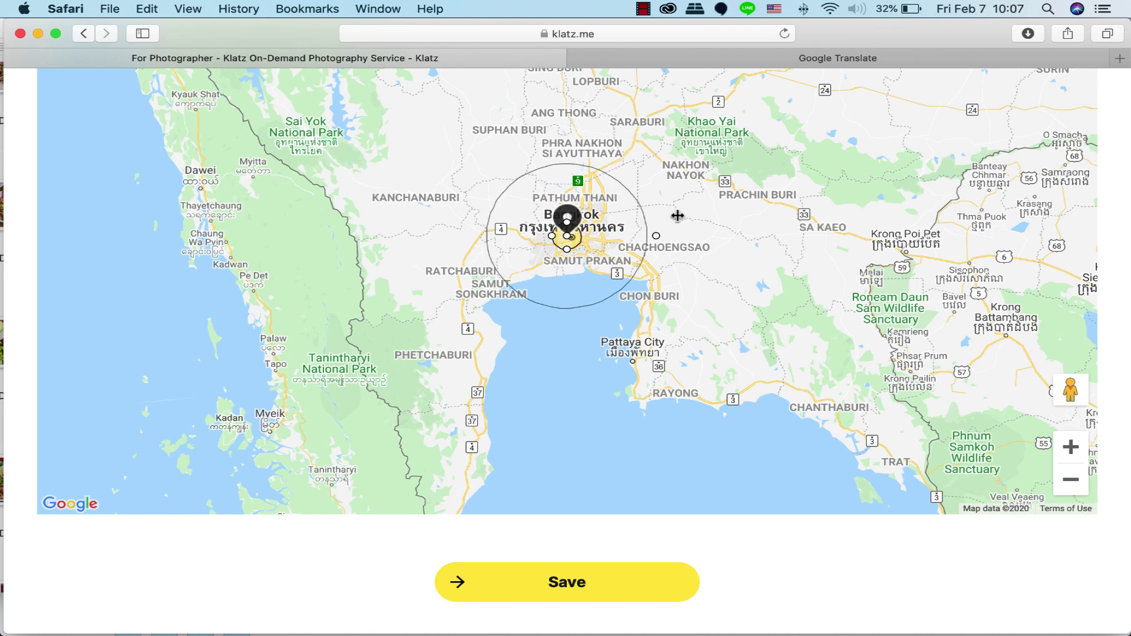
drag(678, 216, 992, 203)
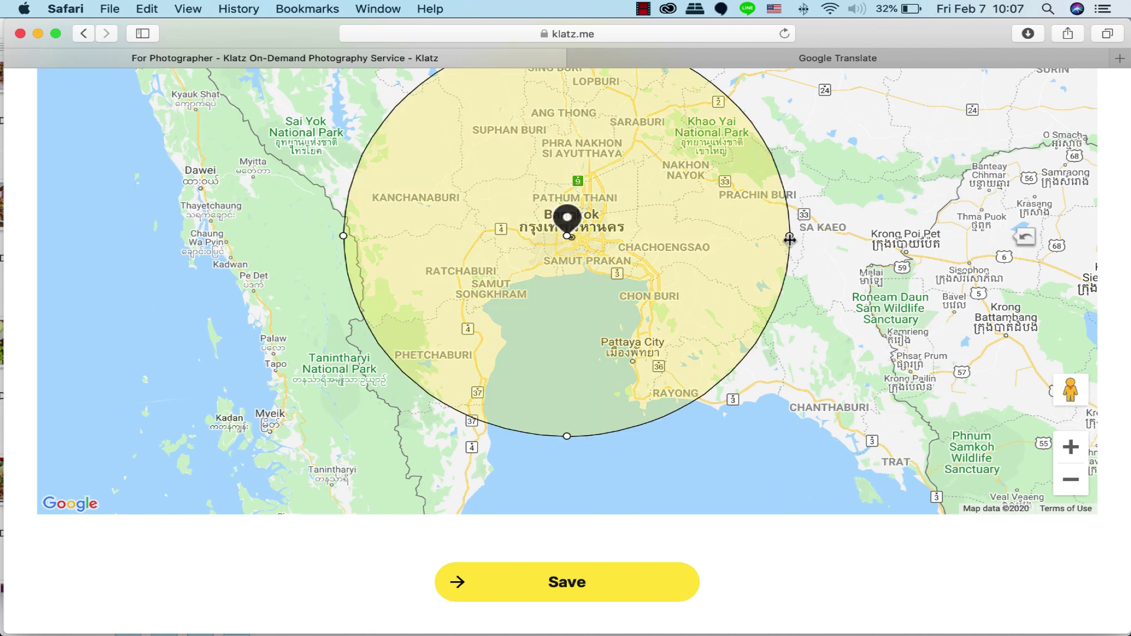
click(790, 234)
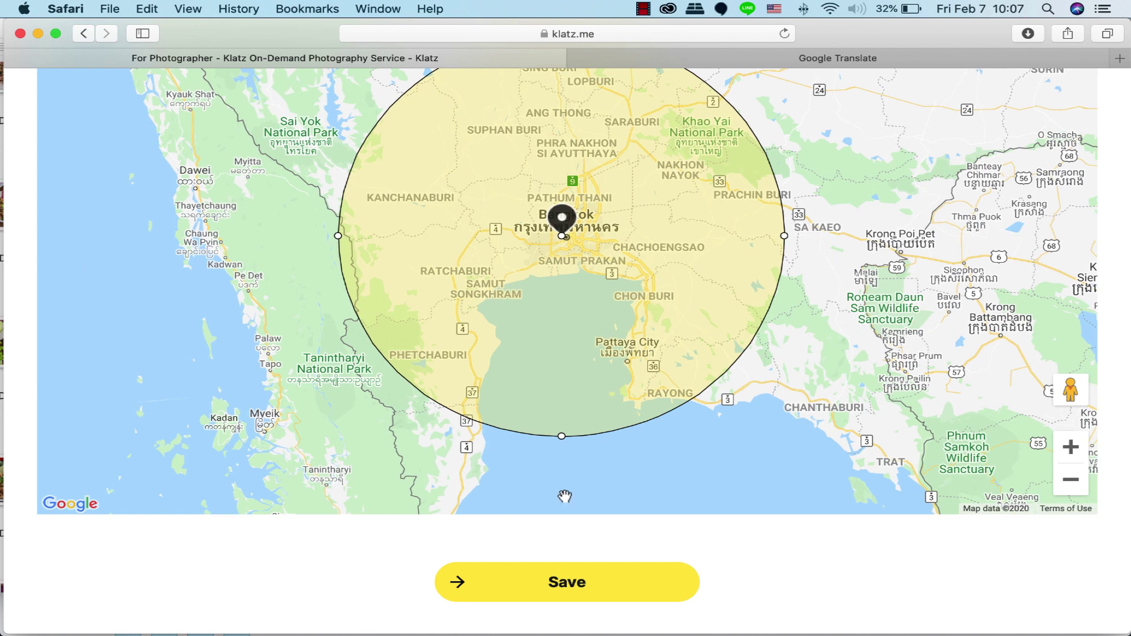
Step: Save the service radius centred on Bangkok
click(631, 584)
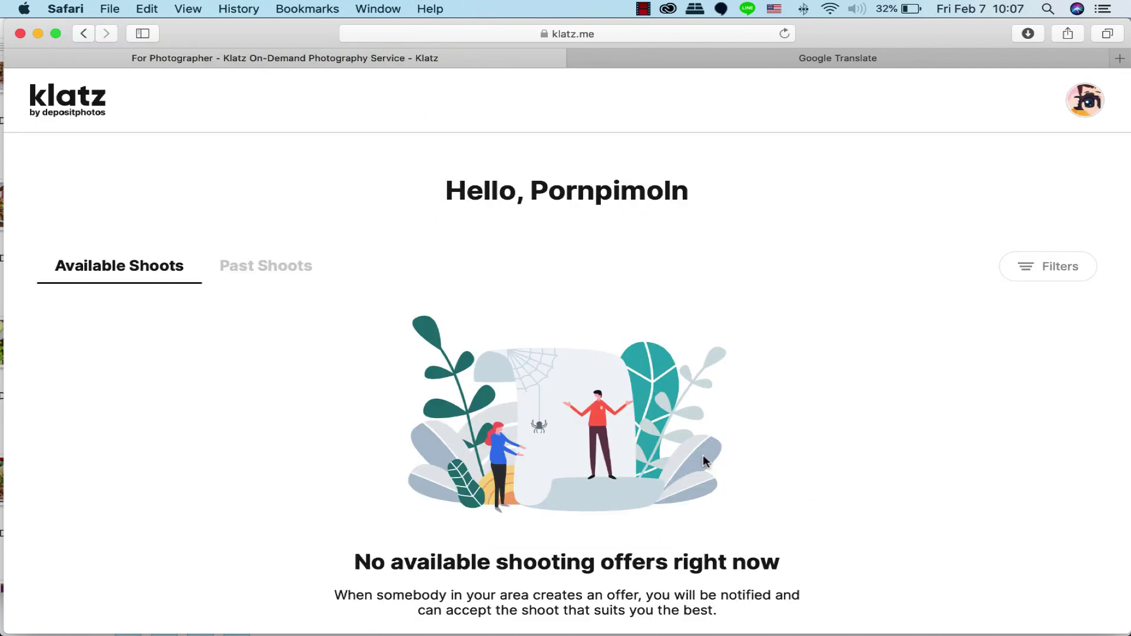
scroll(704, 458, down, 5)
scroll(705, 463, up, 5)
scroll(651, 444, down, 3)
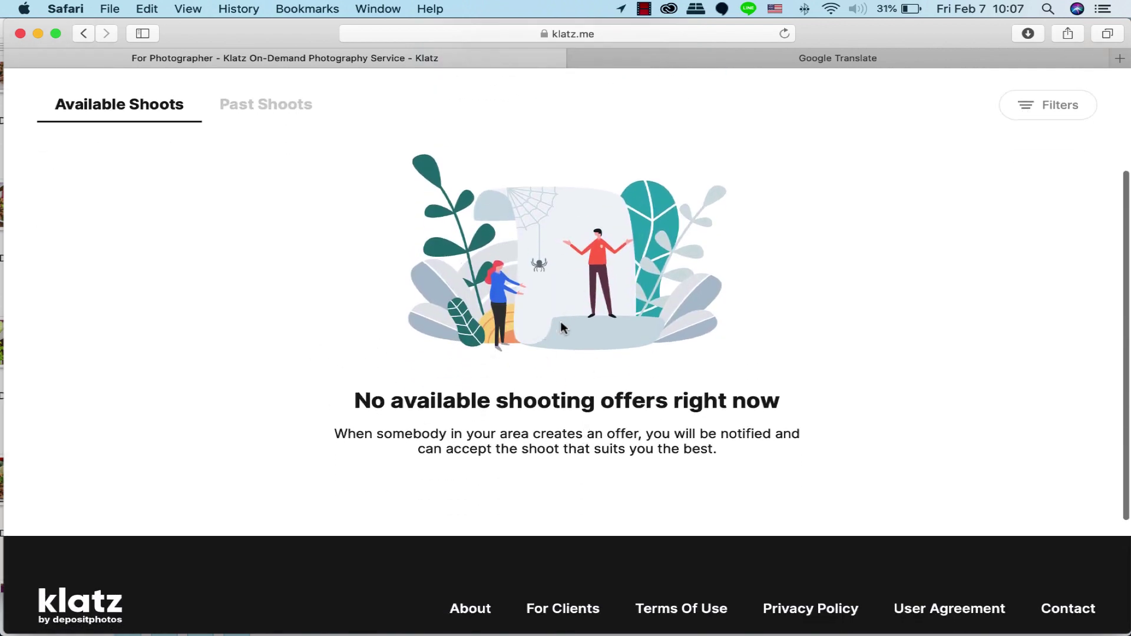
Step: Scroll the Available Shoots dashboard to confirm no shooting offers are listed
scroll(608, 332, up, 3)
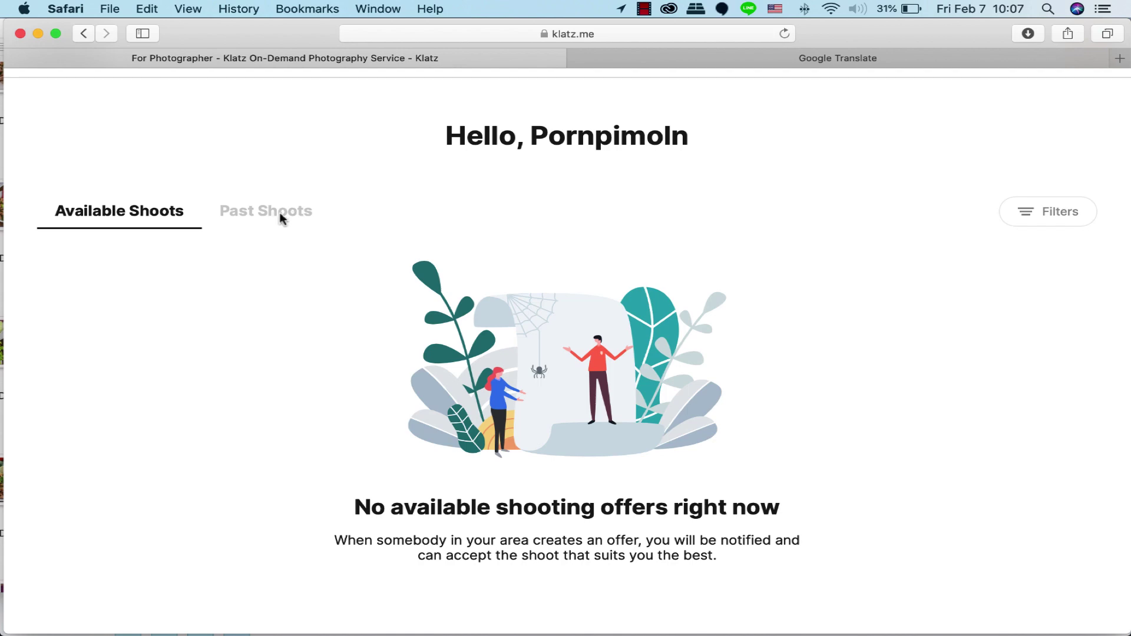
scroll(283, 224, up, 2)
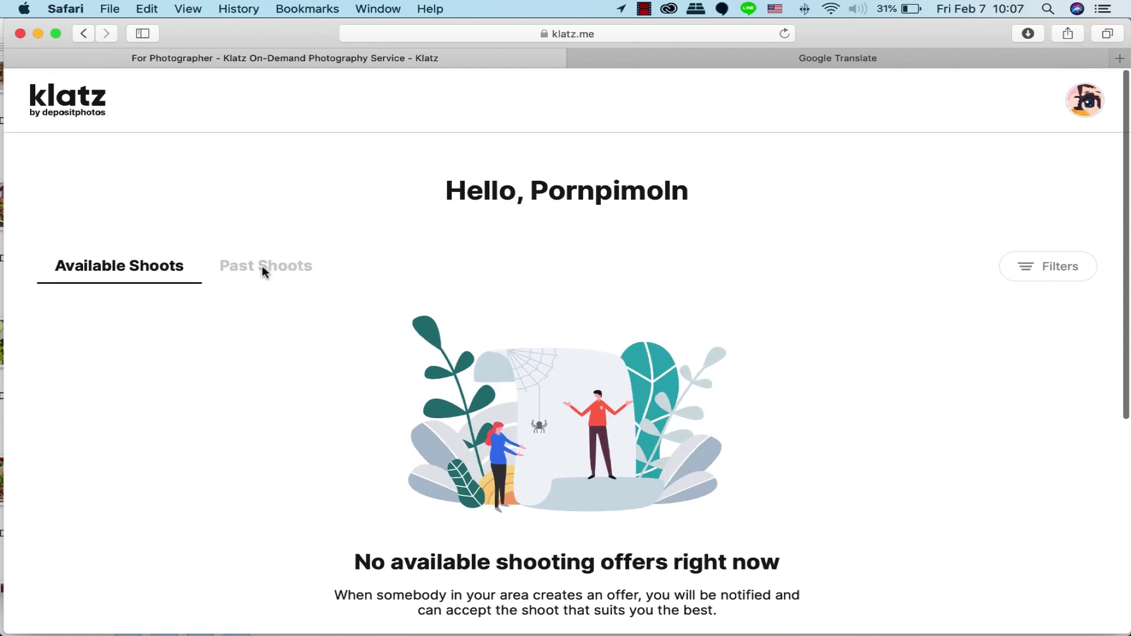
scroll(471, 413, down, 6)
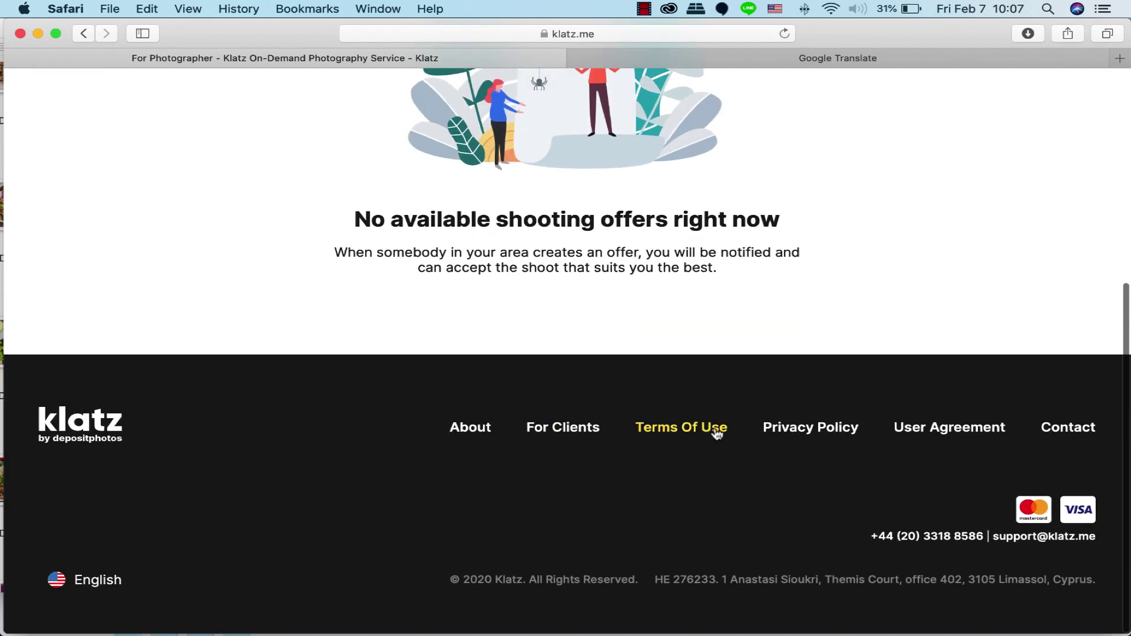
scroll(971, 436, up, 2)
scroll(971, 436, up, 3)
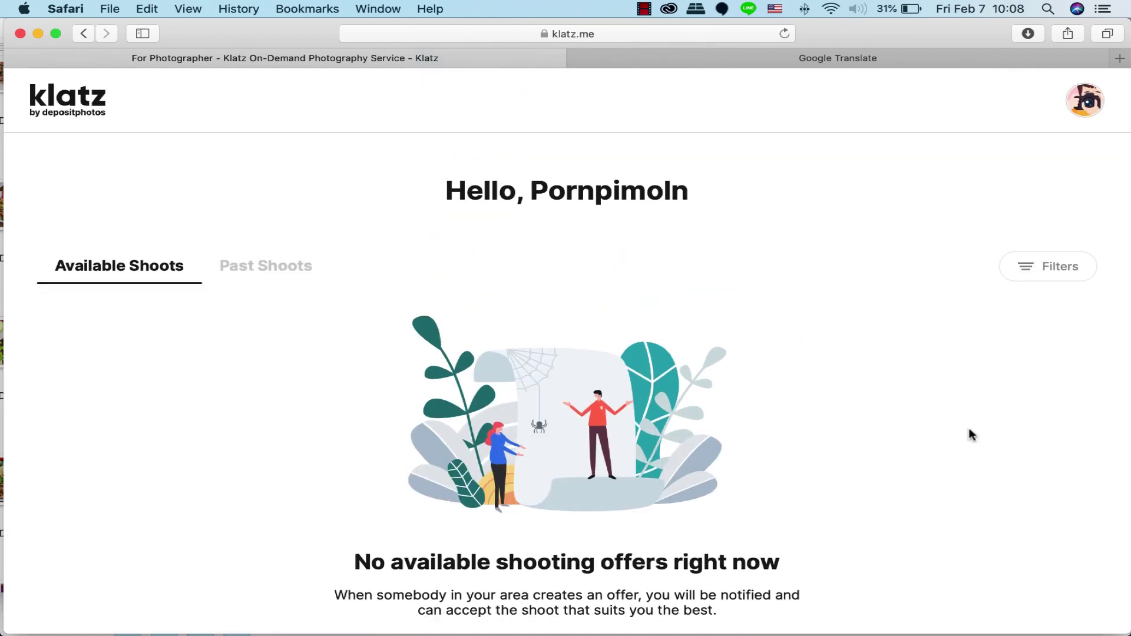
scroll(972, 435, down, 3)
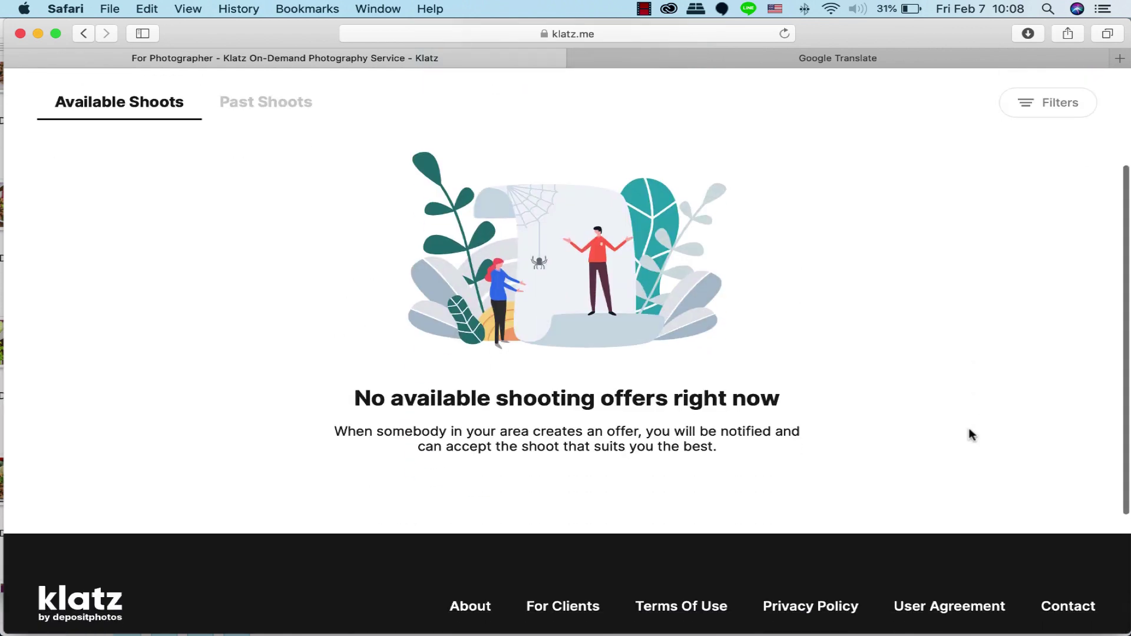
scroll(971, 435, down, 3)
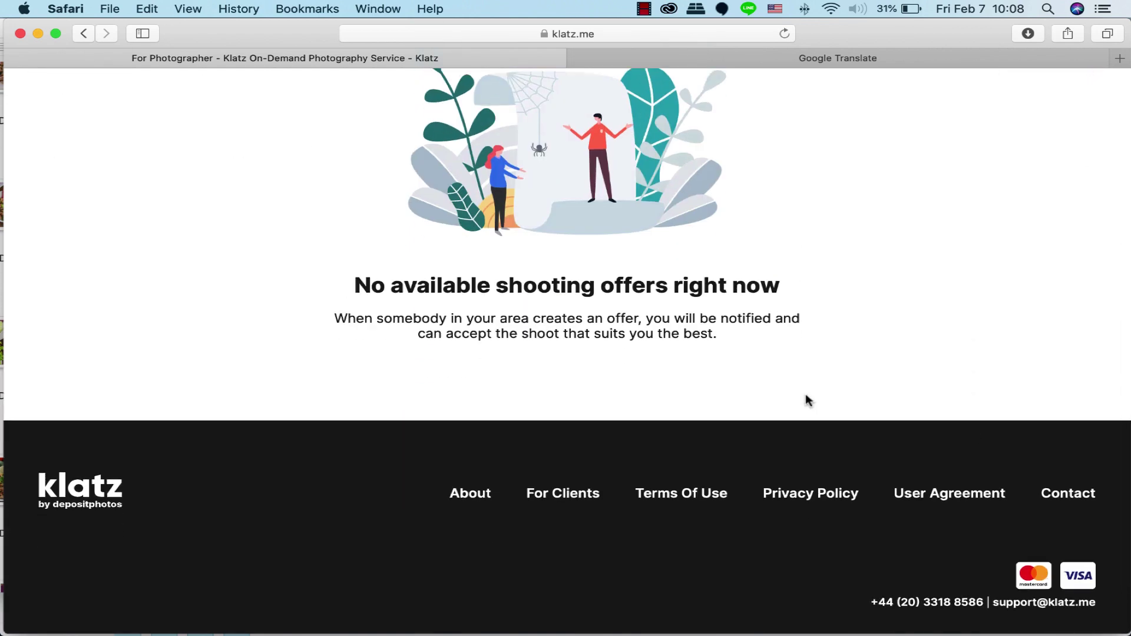
scroll(806, 394, up, 5)
scroll(805, 395, up, 1)
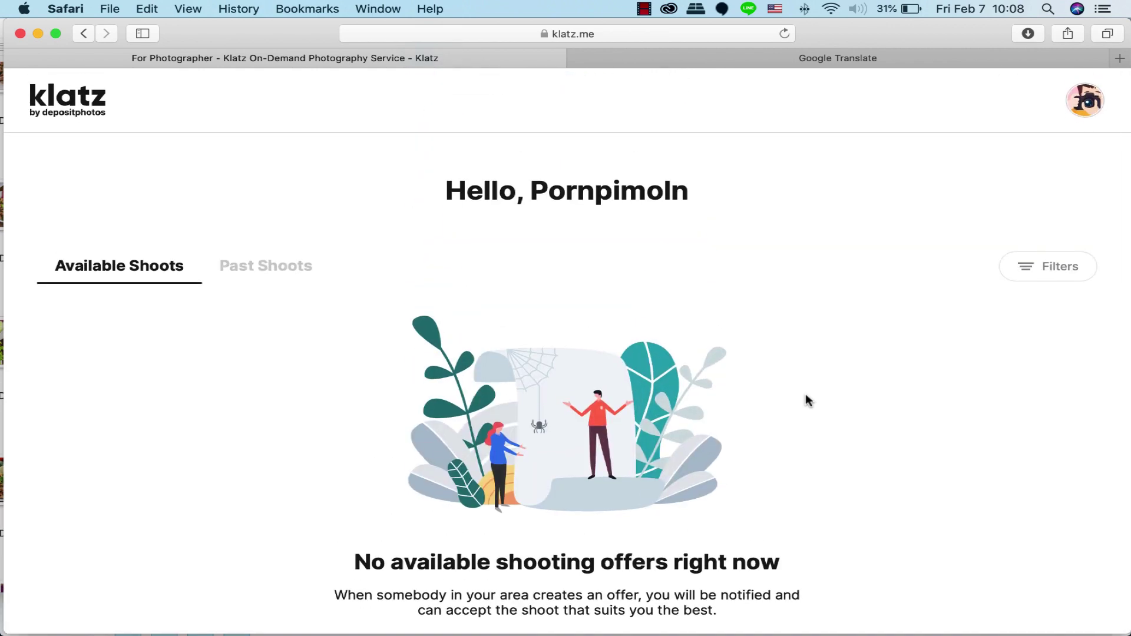